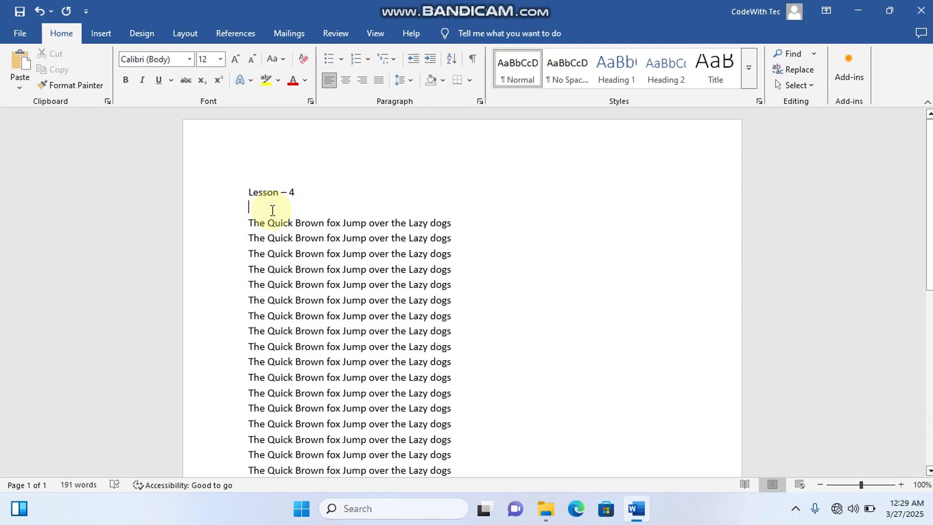
Remove the blank line between the "Lesson – 4" heading and the first repeated sentence
key(BackSpace)
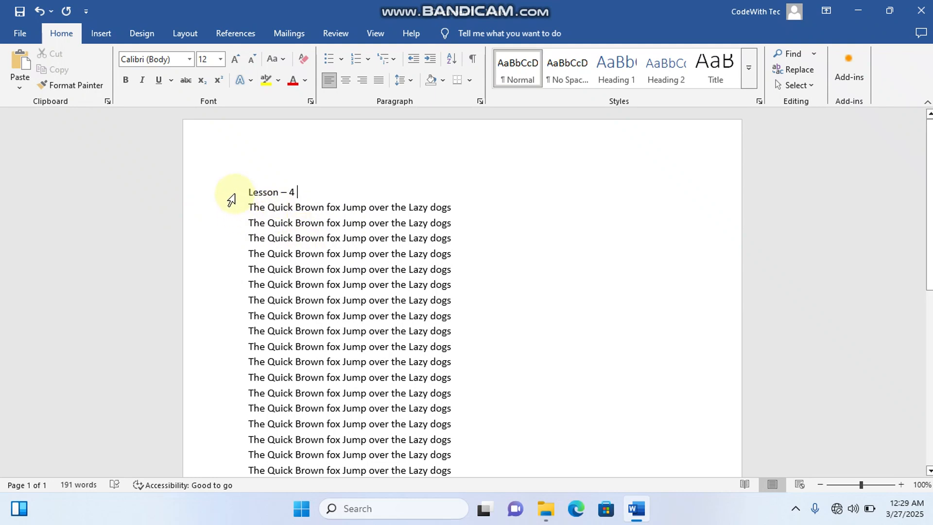
scroll(424, 263, down, 3)
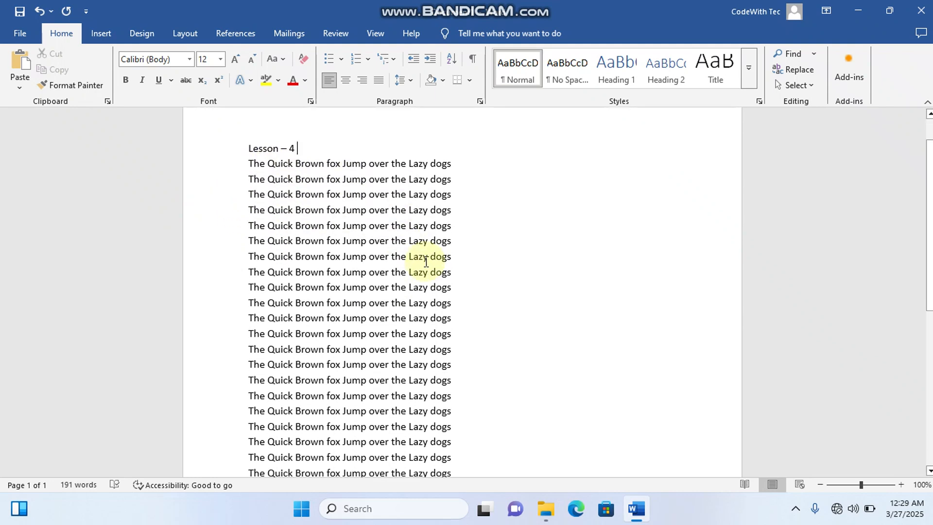
scroll(425, 263, up, 3)
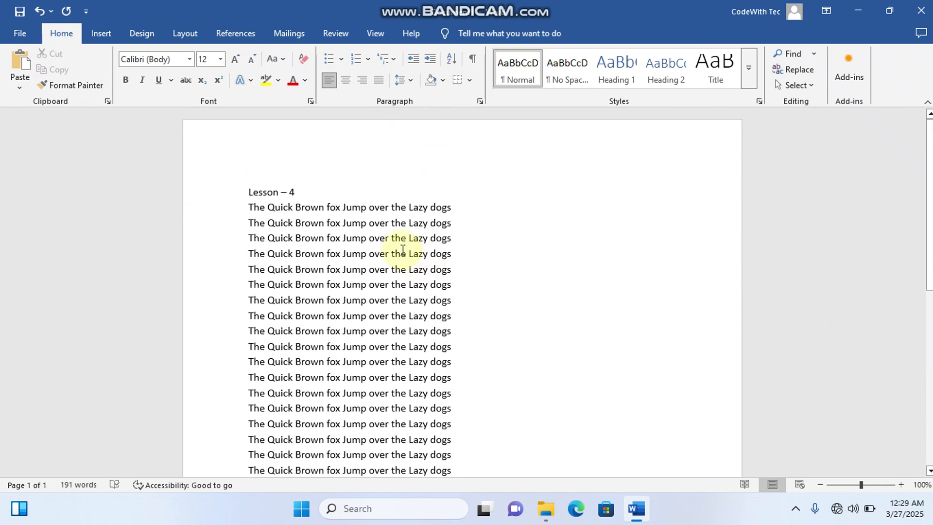
Enlarge the font of the entire document's text to 20 pt
key(ctrl+a)
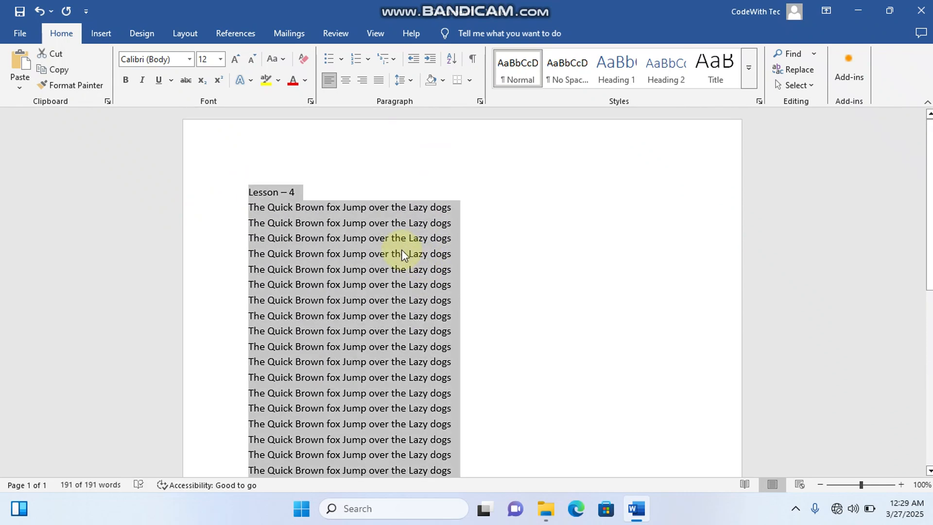
key(ctrl+bracketright)
key(ctrl+bracketright)
key(ctrl+bracketright)
key(ctrl+bracketright)
key(ctrl+bracketright)
key(ctrl+bracketright)
key(ctrl+bracketright)
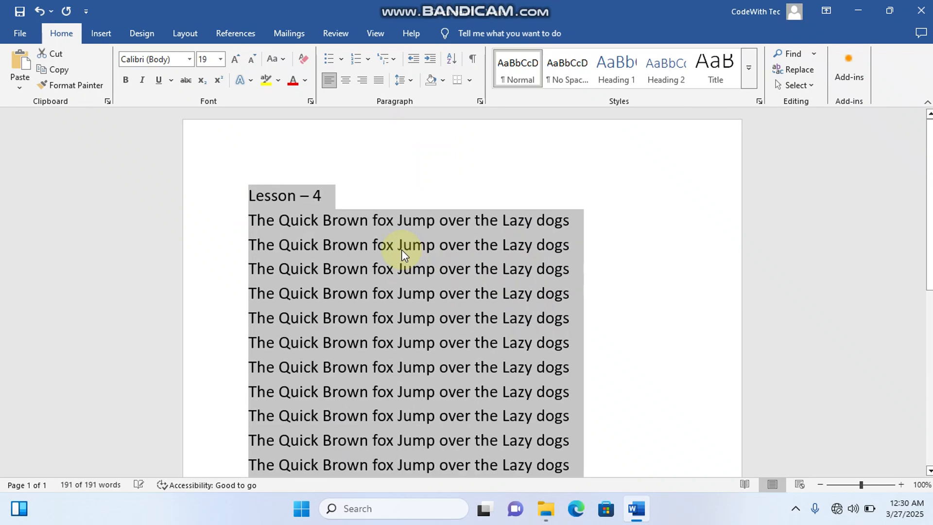
key(ctrl+bracketright)
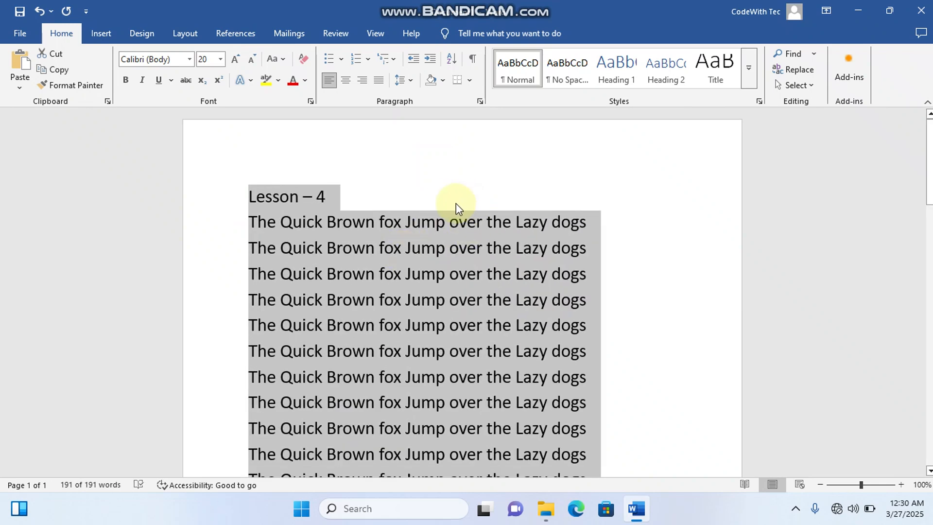
click(452, 203)
click(249, 198)
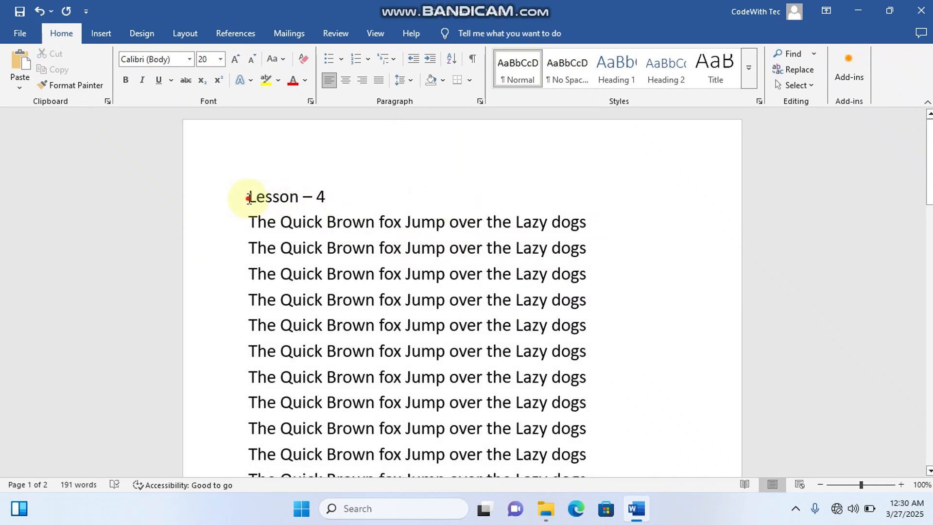
key(ctrl+a)
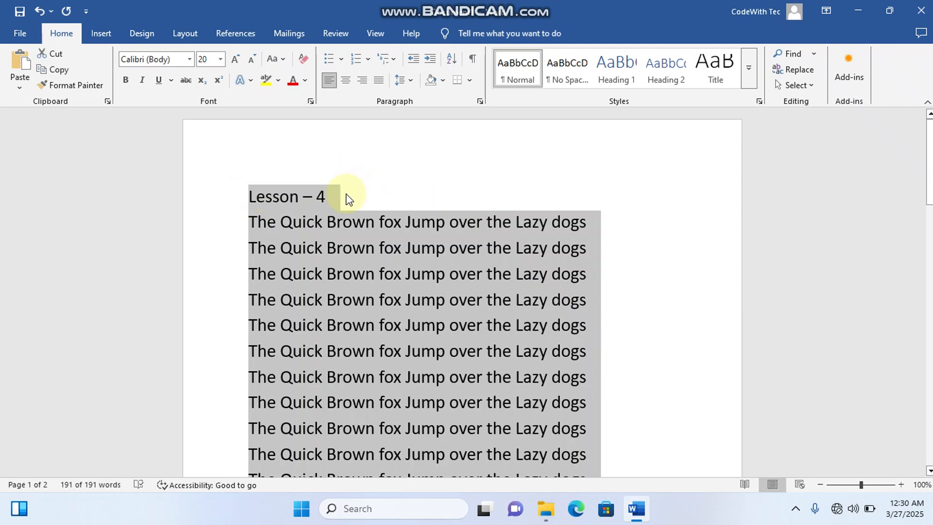
click(348, 199)
click(243, 196)
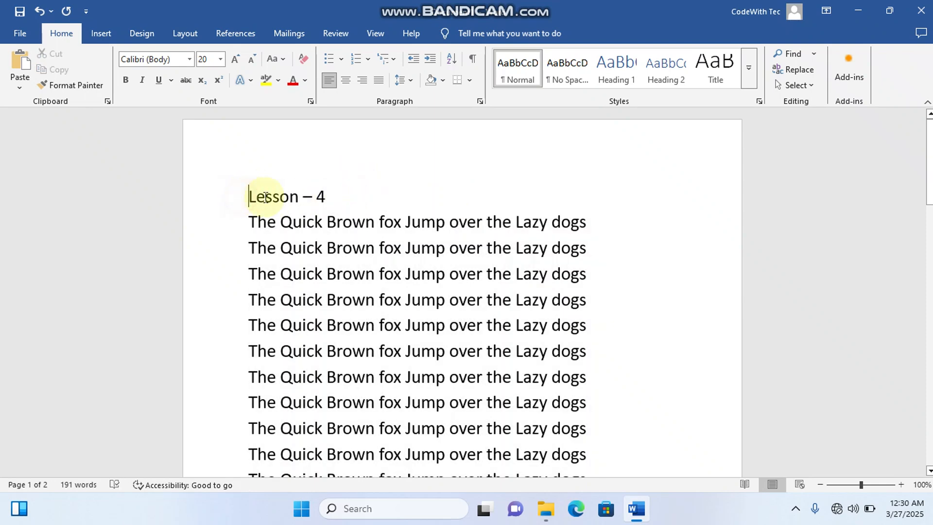
drag(266, 197, 387, 204)
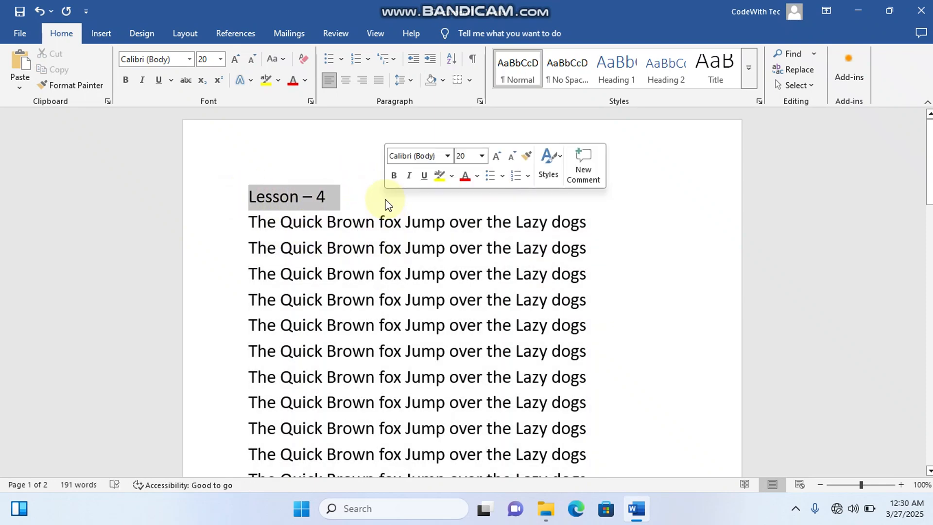
click(357, 200)
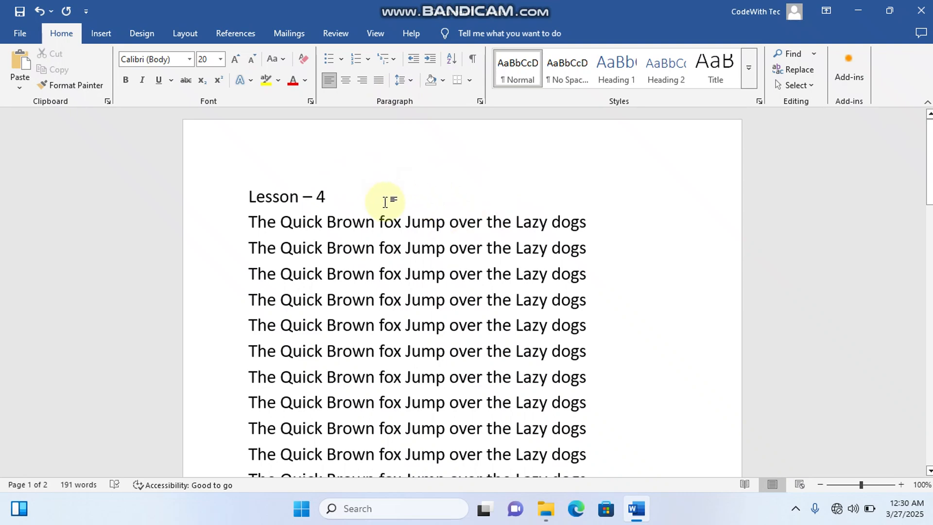
Review the document's enlarged lines from the "Lesson – 4" heading down through the repeated sentences
scroll(385, 202, down, 5)
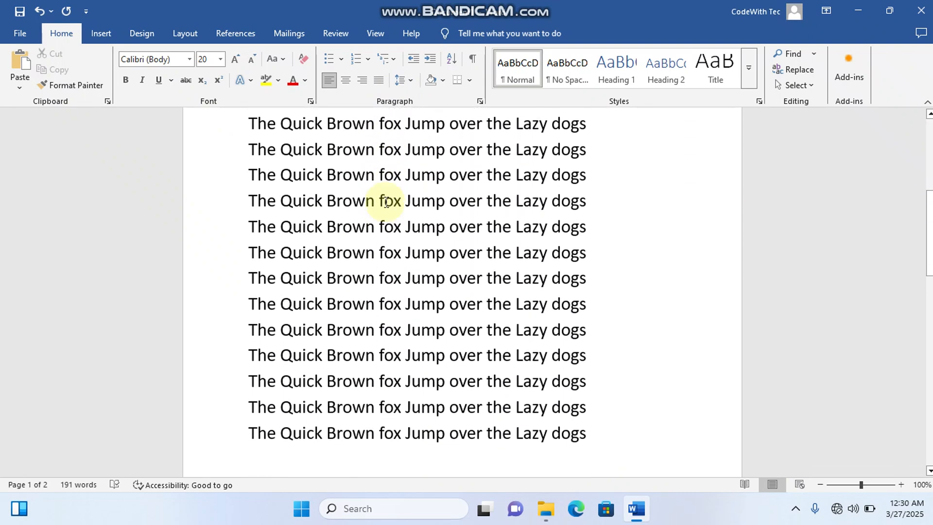
scroll(385, 203, up, 5)
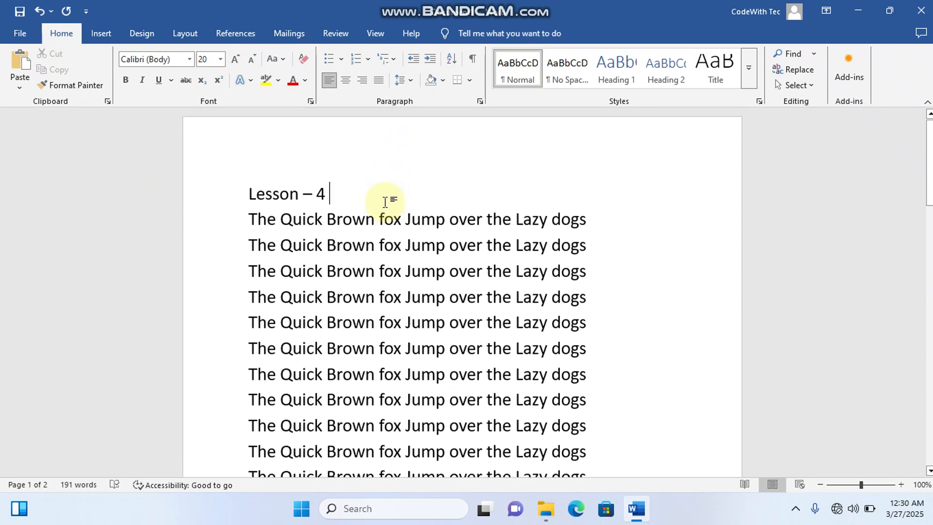
scroll(386, 202, down, 1)
scroll(385, 202, up, 1)
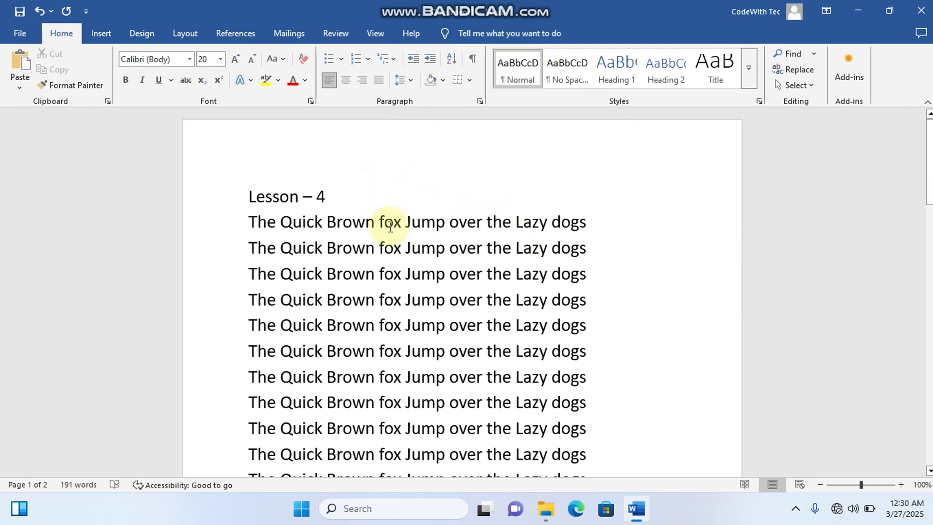
scroll(390, 226, down, 1)
scroll(390, 226, up, 1)
scroll(390, 227, down, 1)
scroll(391, 226, up, 1)
scroll(390, 227, down, 2)
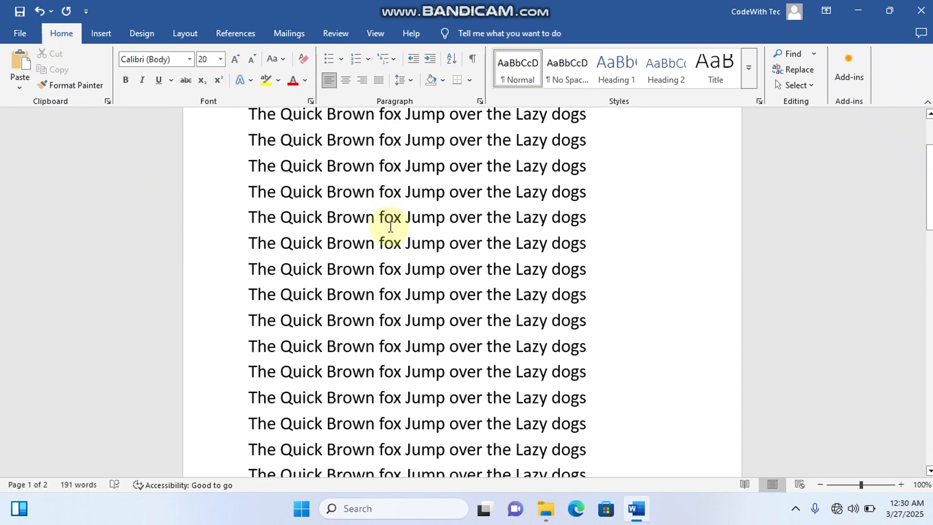
scroll(390, 226, down, 2)
scroll(390, 226, up, 1)
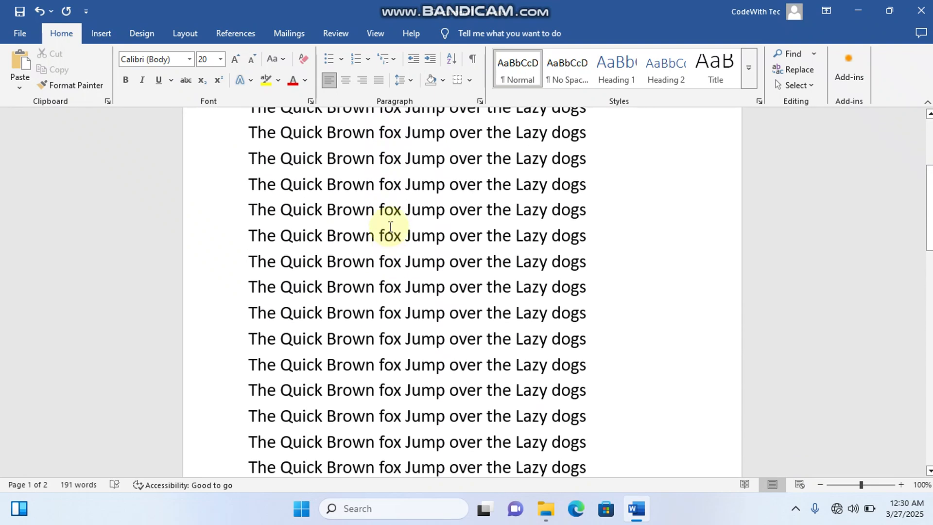
scroll(391, 227, up, 3)
scroll(390, 227, down, 3)
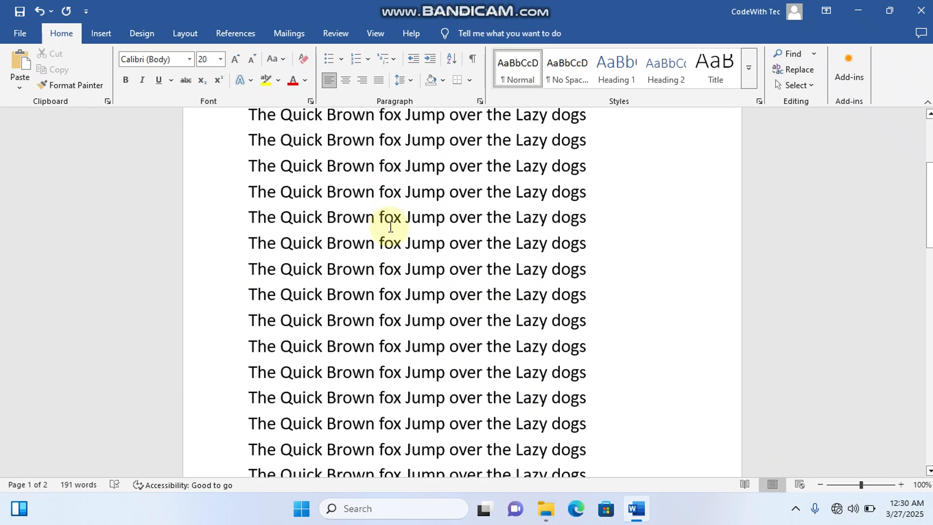
scroll(390, 227, down, 2)
scroll(390, 227, up, 4)
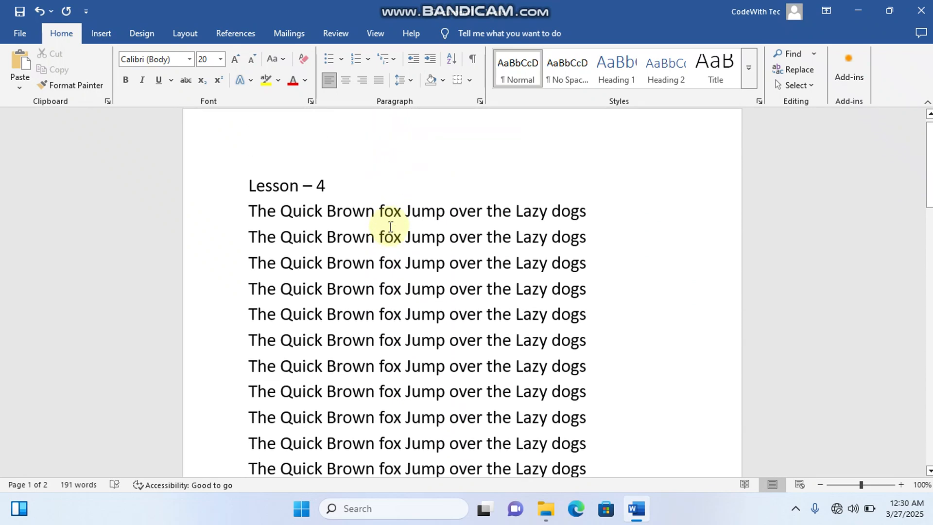
scroll(390, 227, up, 1)
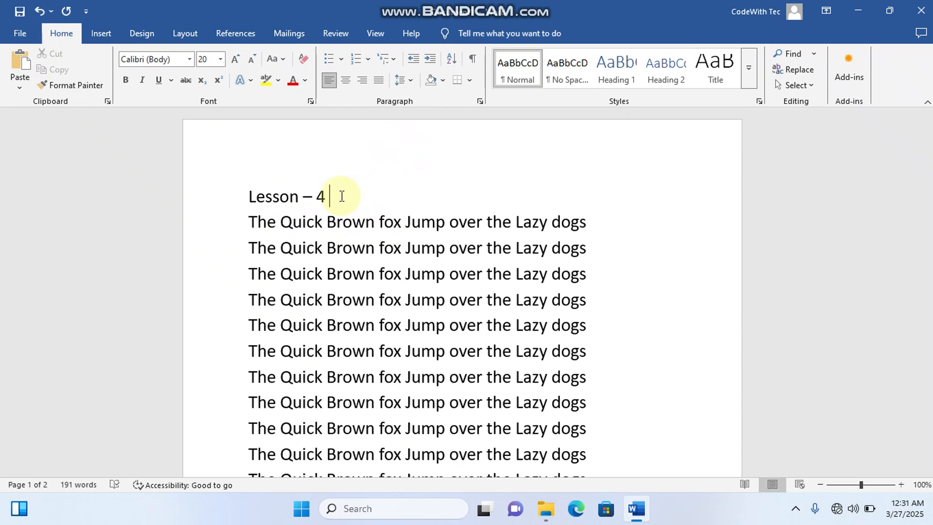
Reduce the font size of the entire document's text to 16 pt
key(ctrl+a)
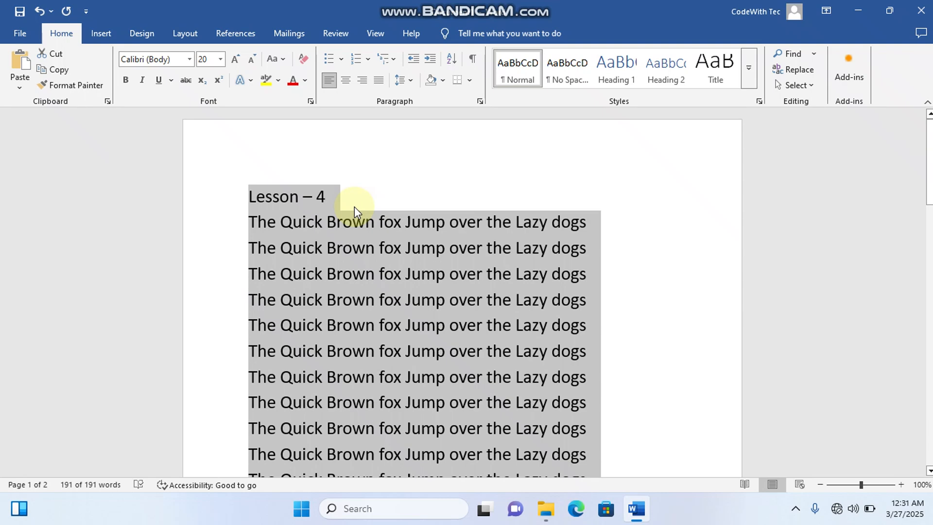
key(ctrl+bracketleft)
key(ctrl+bracketleft)
key(ctrl+bracketleft)
key(ctrl+bracketleft)
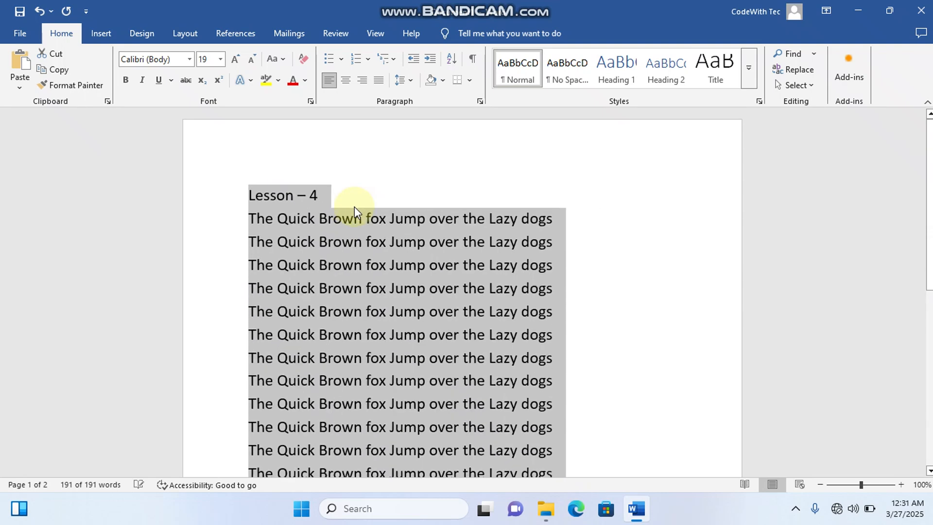
click(409, 189)
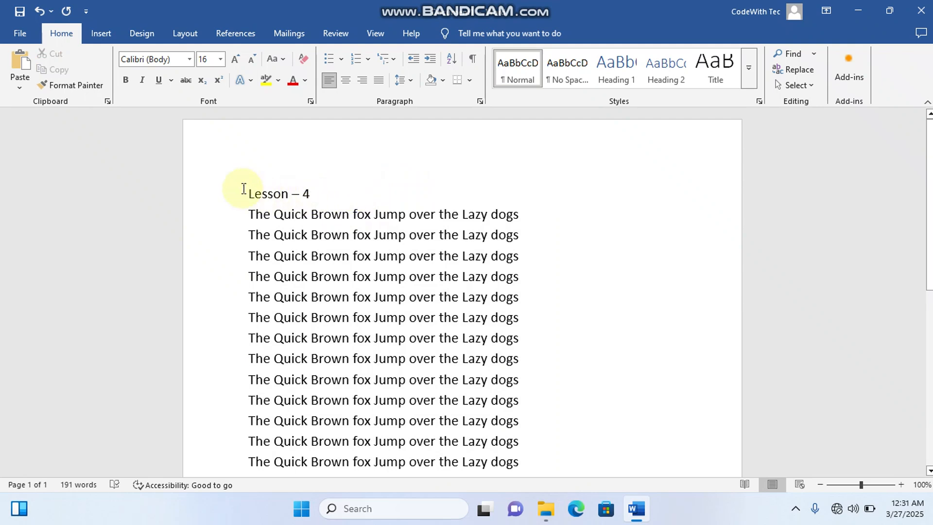
key(ctrl+a)
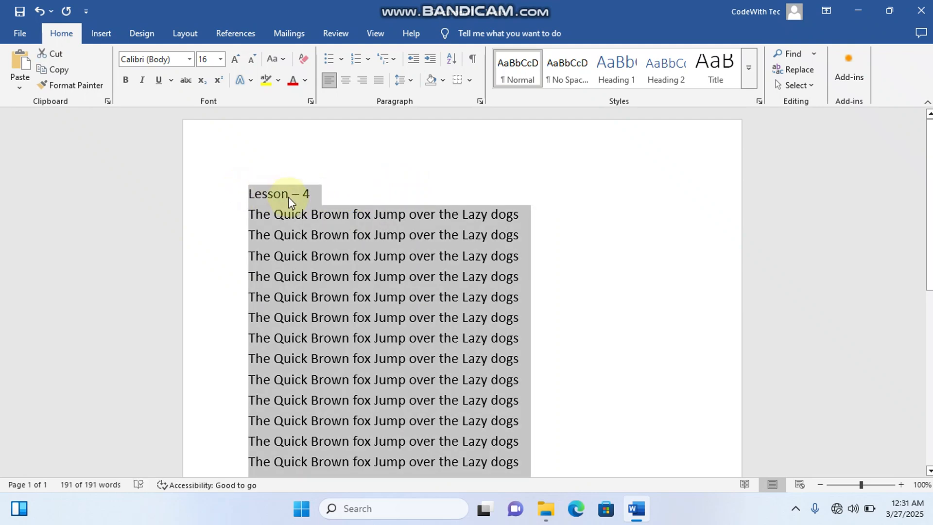
click(344, 194)
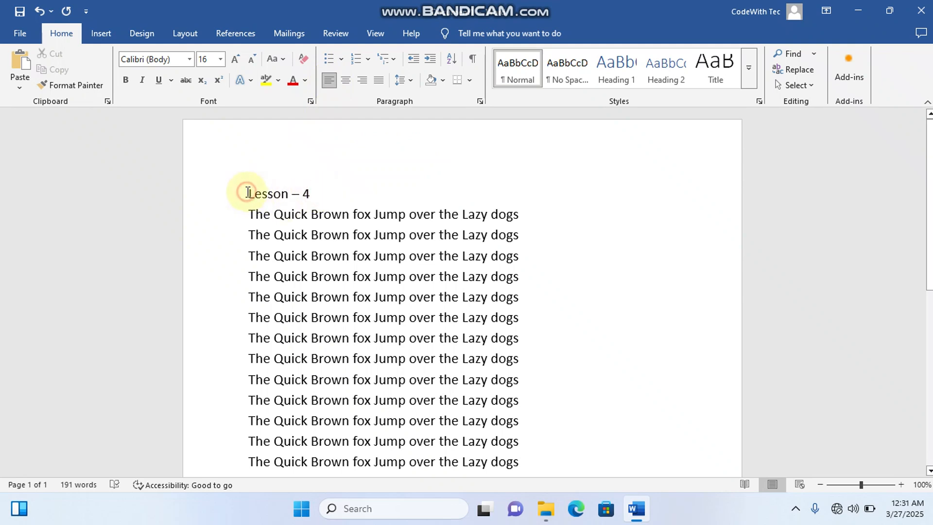
Center the "Lesson – 4" heading and the first two sentence lines below it
drag(247, 194, 521, 234)
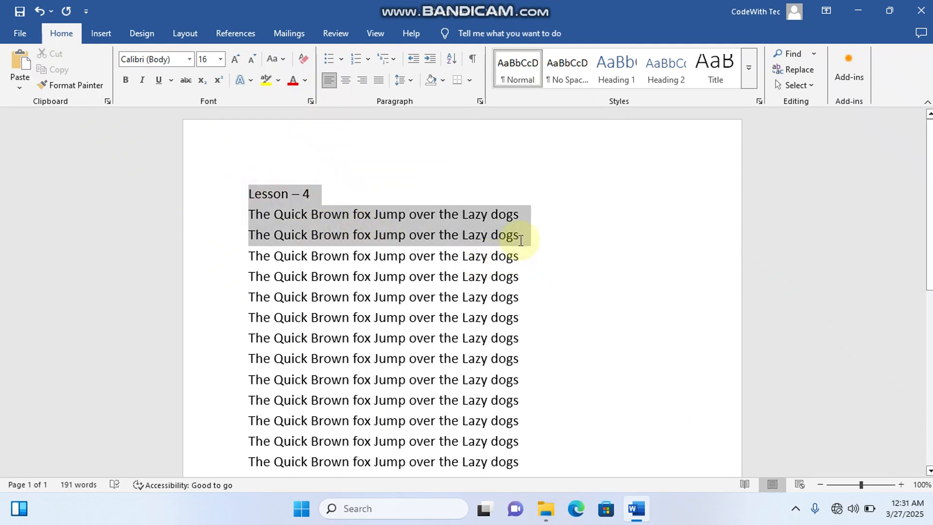
click(345, 80)
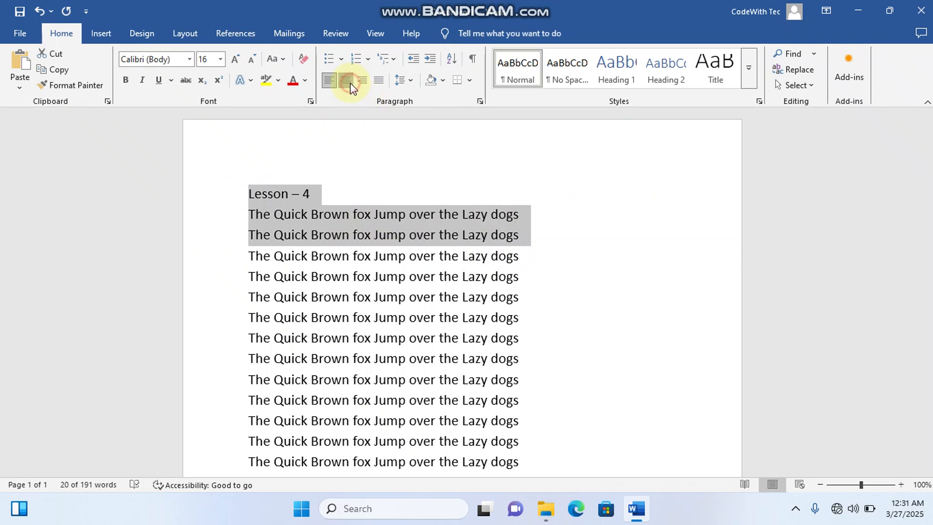
click(545, 256)
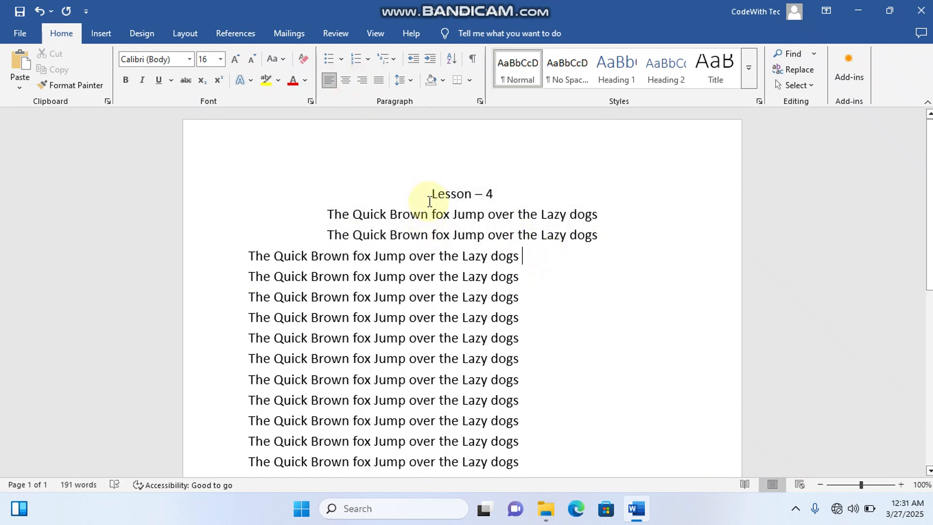
drag(431, 194, 599, 239)
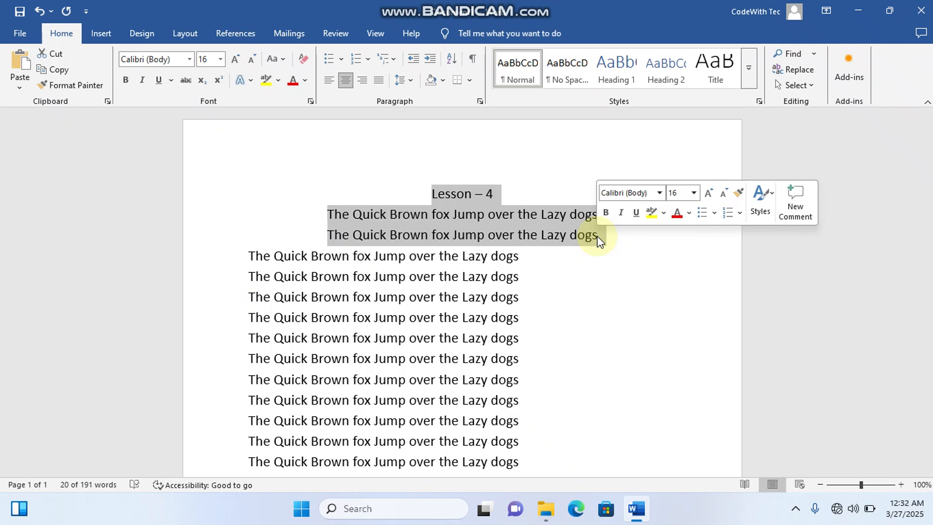
Right-align the third, fourth and fifth sentence lines below the heading
click(537, 259)
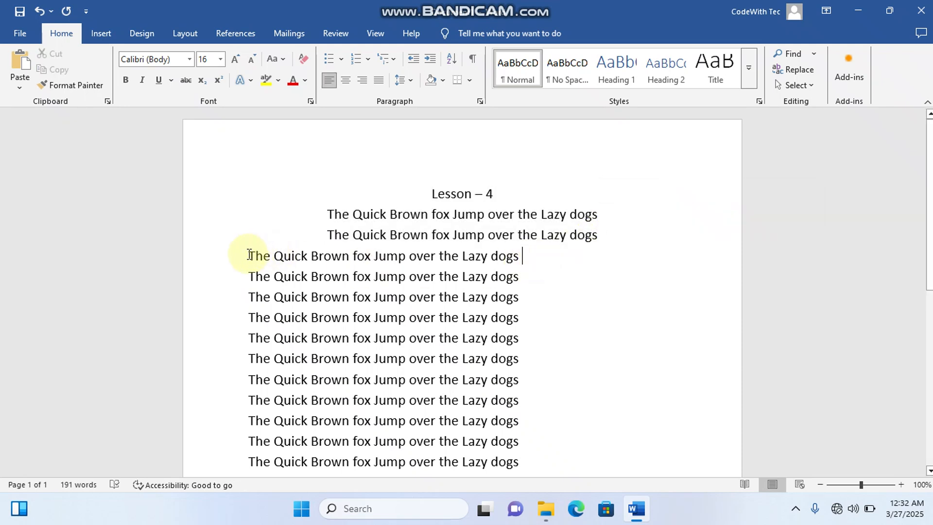
drag(247, 254, 526, 302)
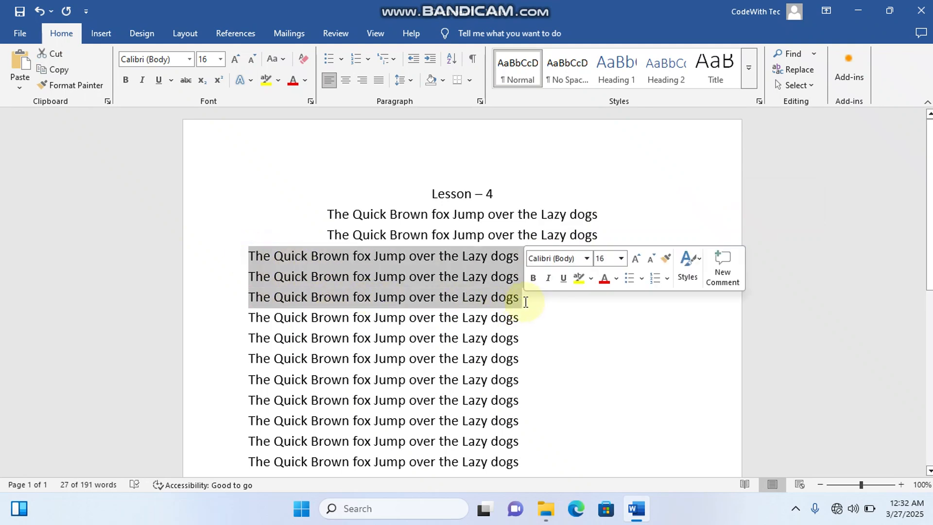
click(363, 80)
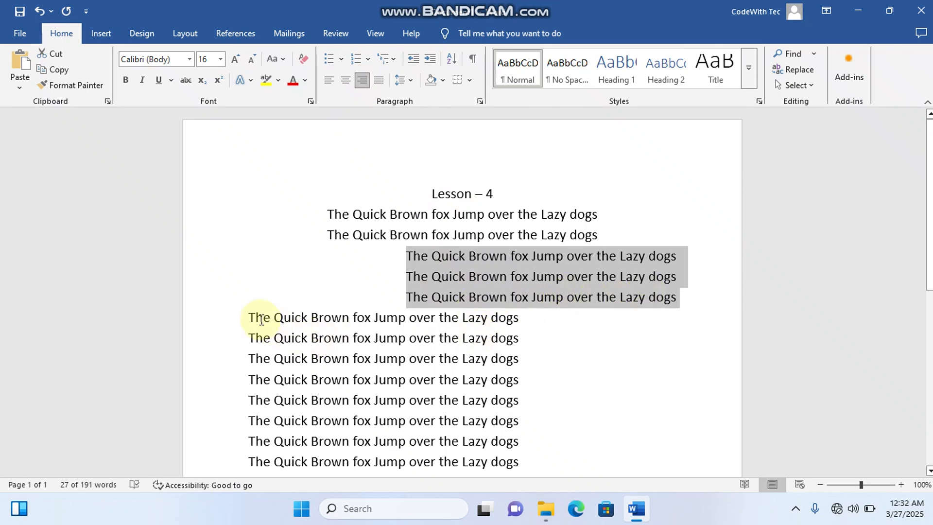
Justify the three sentence lines directly below the right-aligned ones
drag(248, 318, 352, 363)
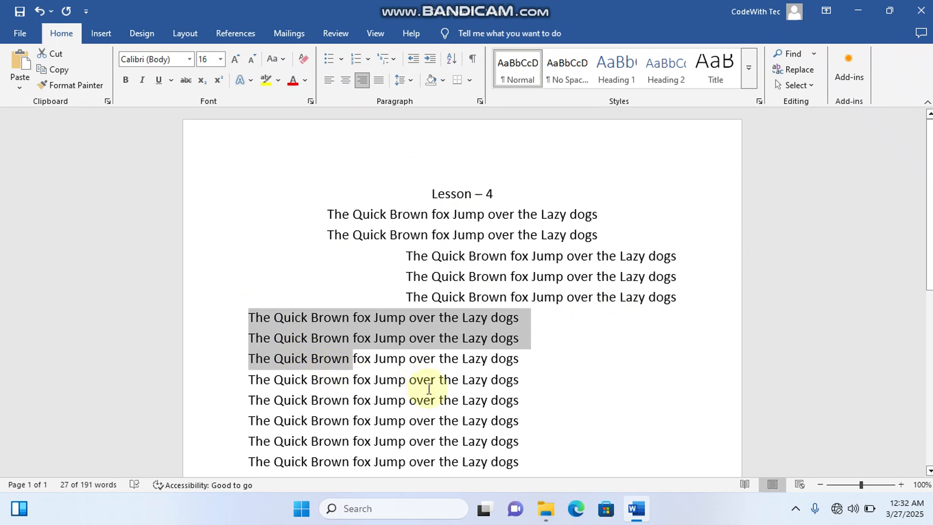
drag(429, 389, 516, 363)
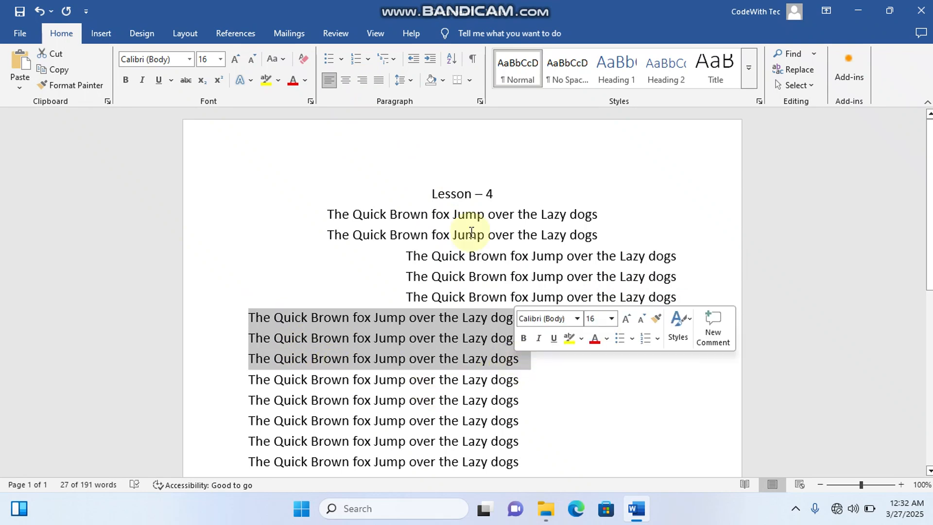
click(378, 84)
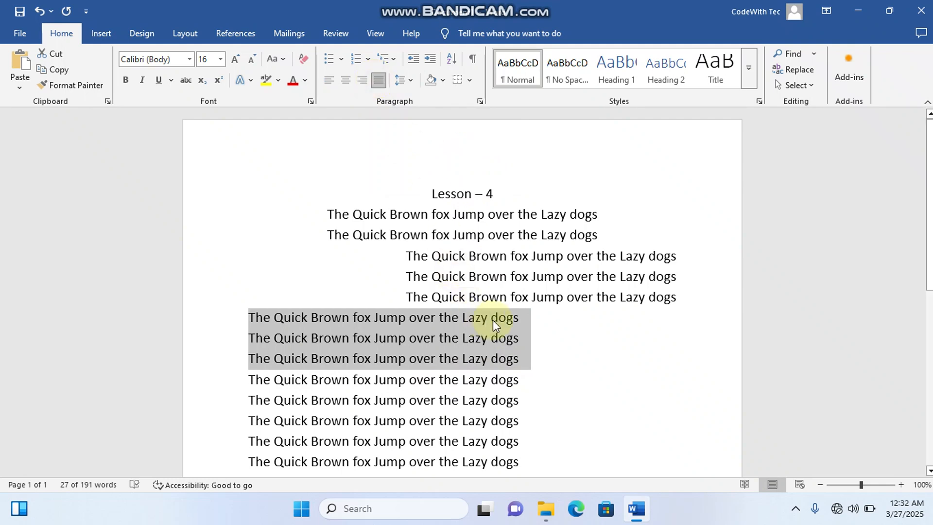
click(521, 321)
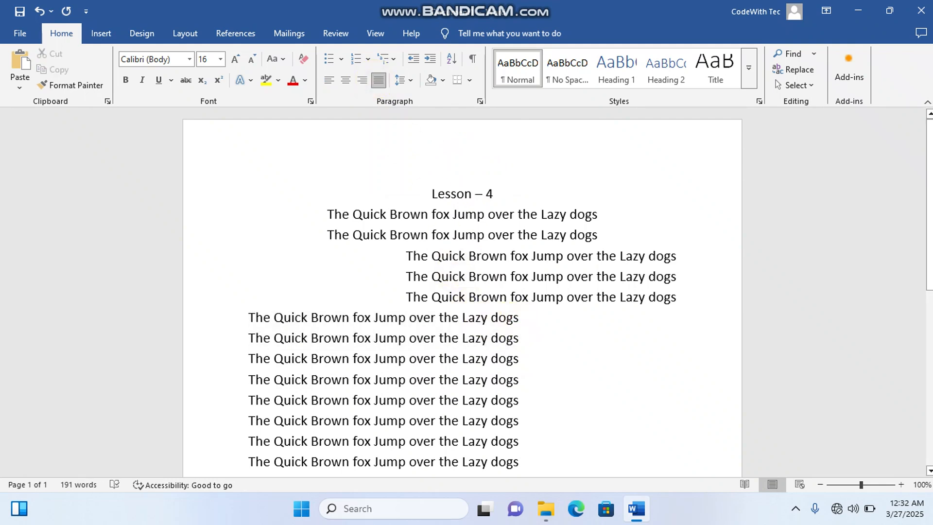
Append "The quick brown fox jumps over the lazy dog" to the first justified sentence line
text(The Quick Brown fox Jump over the Lazy dogs The Quick Brown fox Jump over the Lazy dogs The Quick Brown fox Jump over the Lazy dogs The Quick Brown fox Jump over the Lazy dogs The Quick Brown fox Jump over the Lazy dogs The Quick Brown fox Jump over the Lazy dogs The Quick Brown fox Jump over the Lazy dogs)
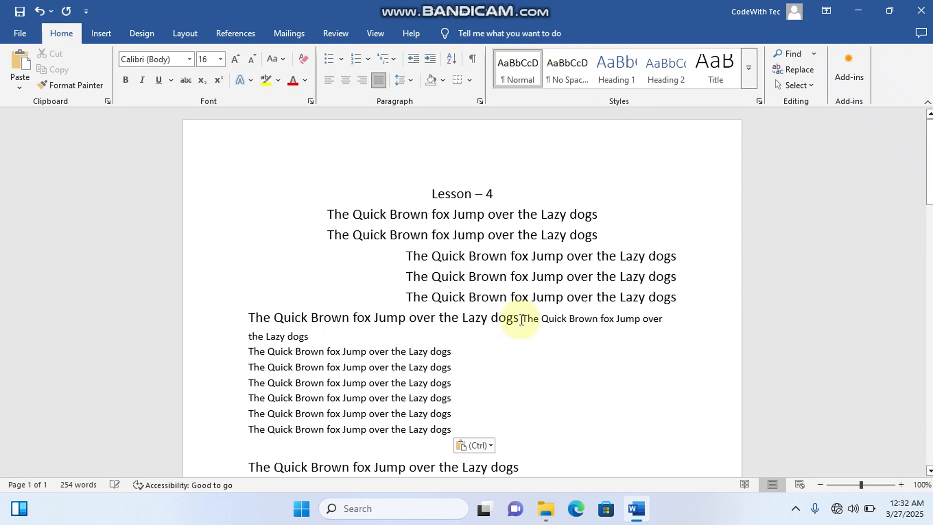
key(ctrl+z)
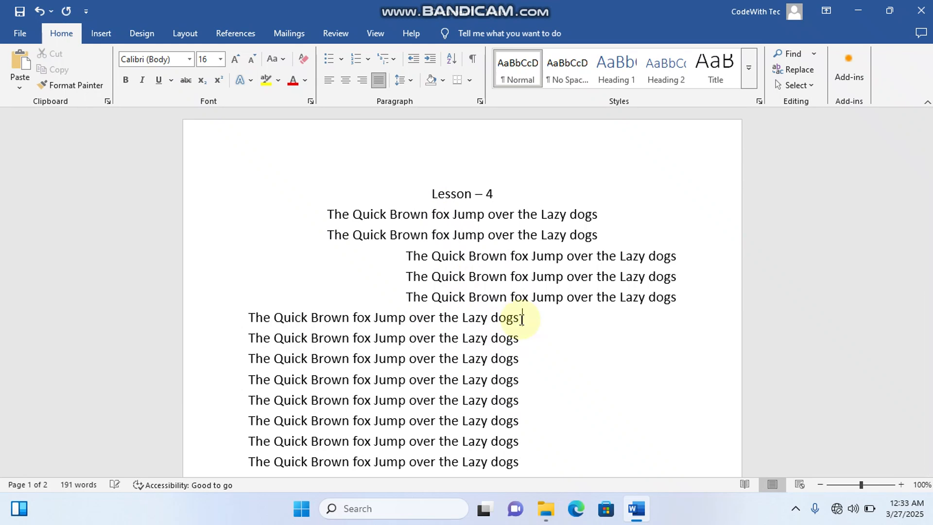
text(The )
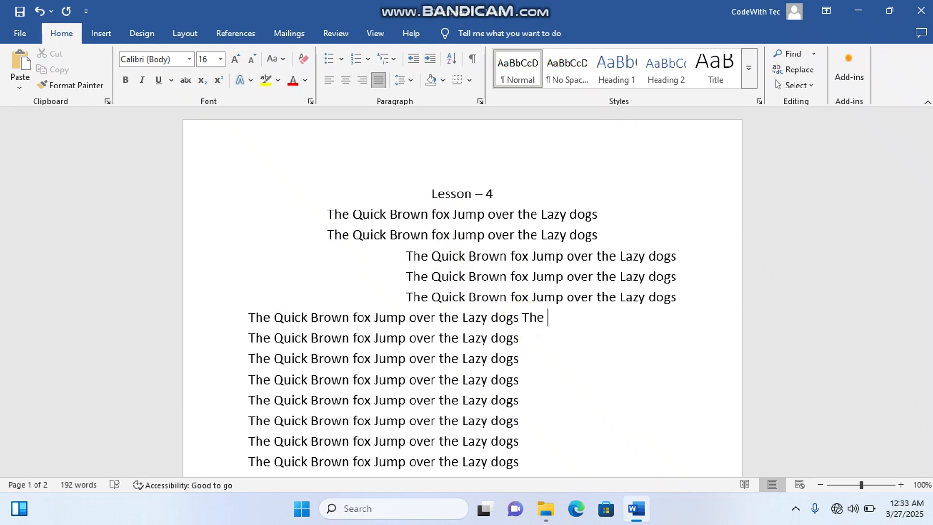
text(quick brown fox)
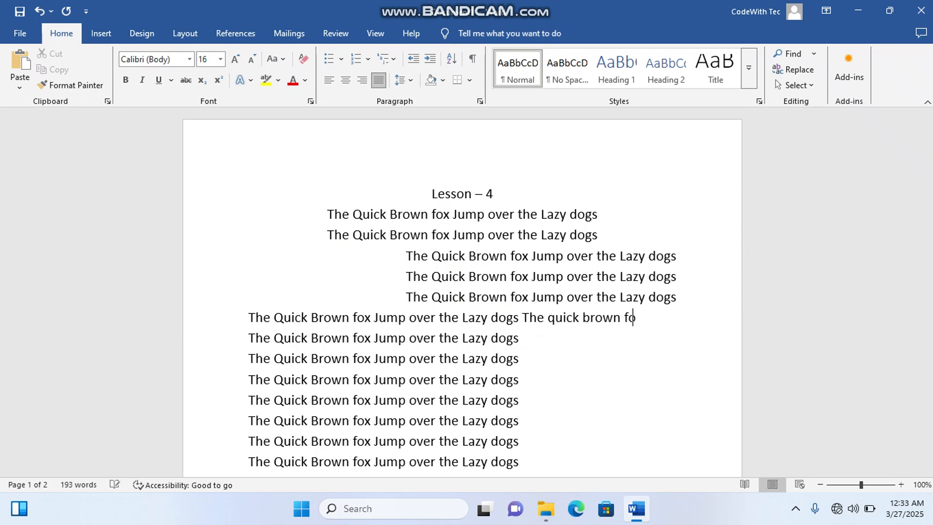
text(jumps over )
text(the )
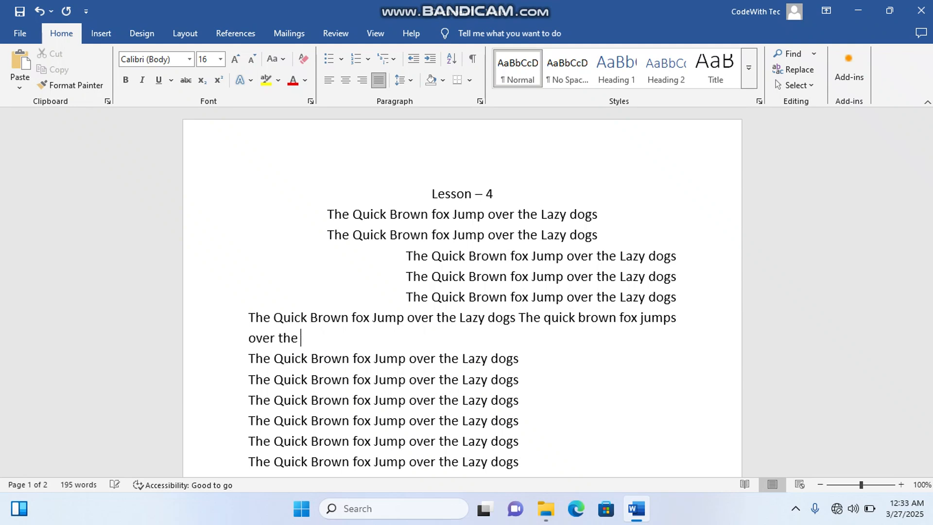
text(lazy dog)
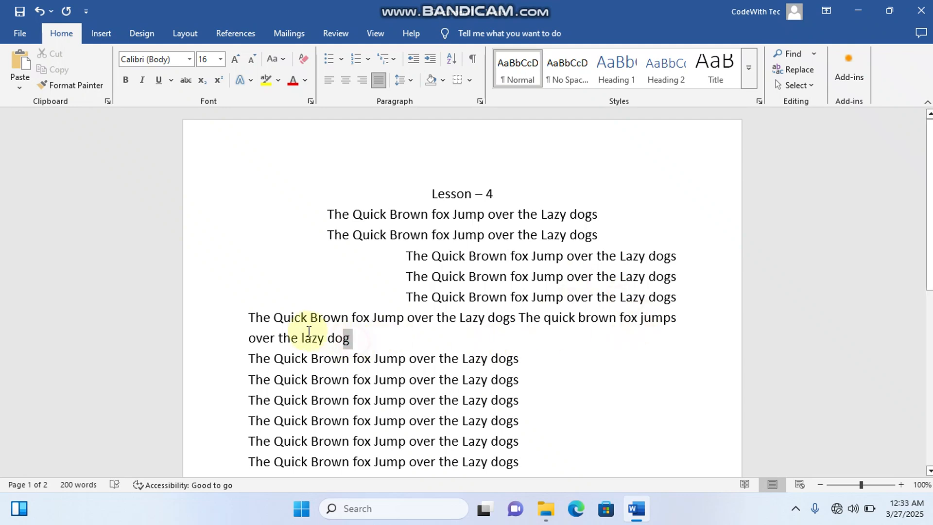
Add a period after "dogs" to separate the two sentences in the first justified paragraph
triple_click(262, 319)
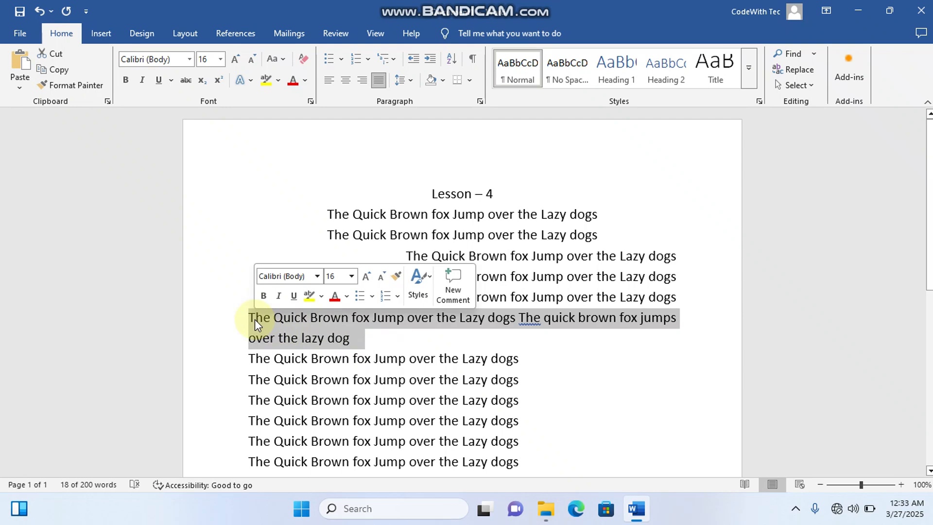
click(516, 321)
text(.)
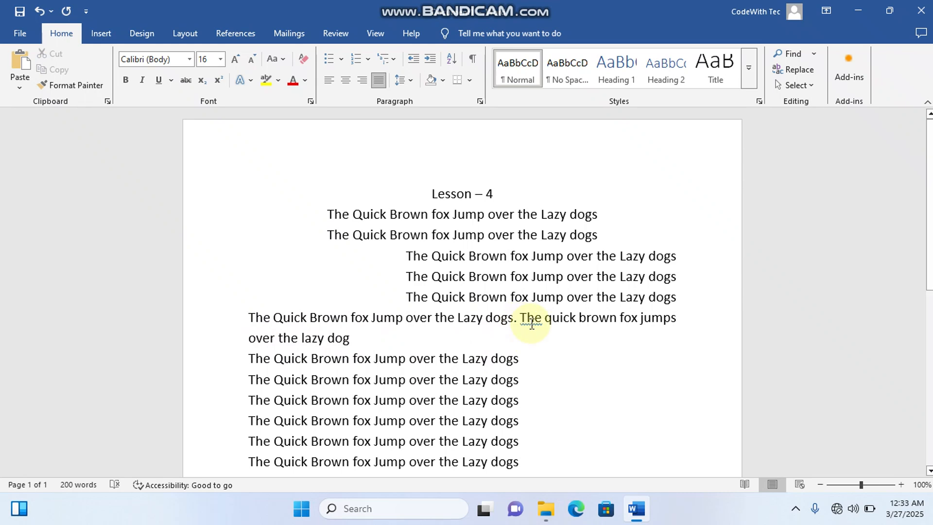
drag(356, 338, 261, 314)
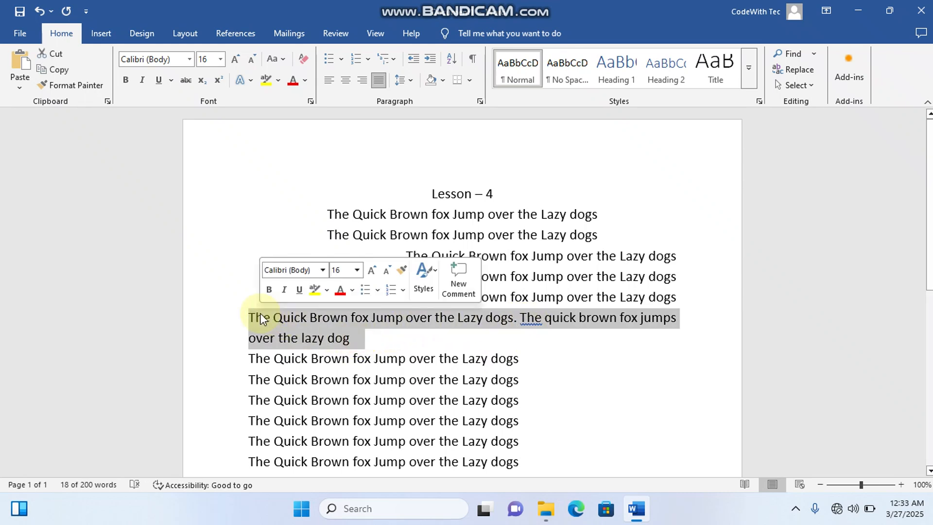
click(374, 347)
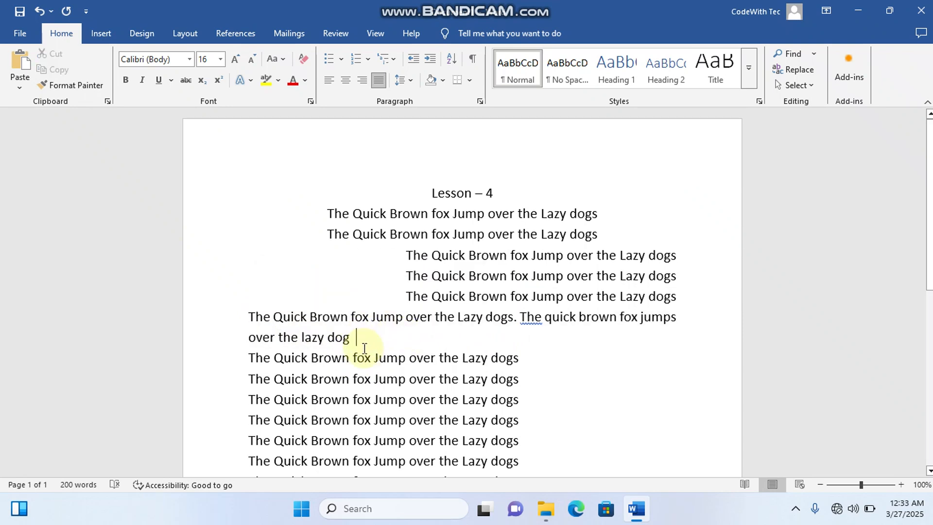
Preview the line spacing options up to 3.0 on the "Lesson – 4" heading and the two centered sentence lines
scroll(365, 348, down, 2)
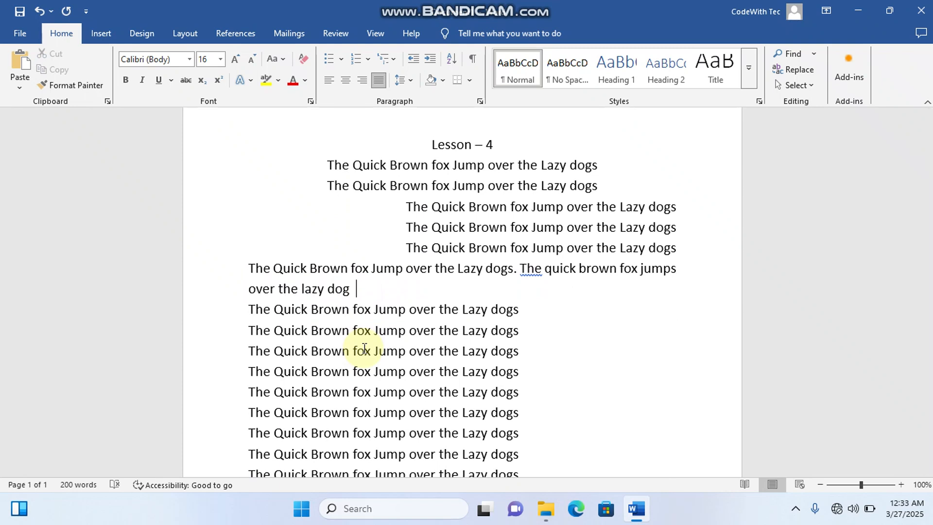
scroll(407, 308, up, 2)
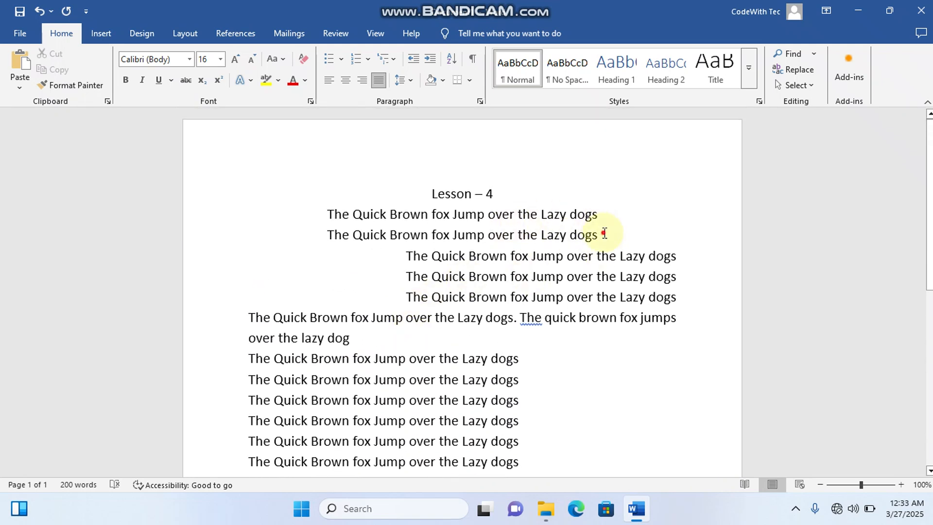
drag(603, 235, 421, 199)
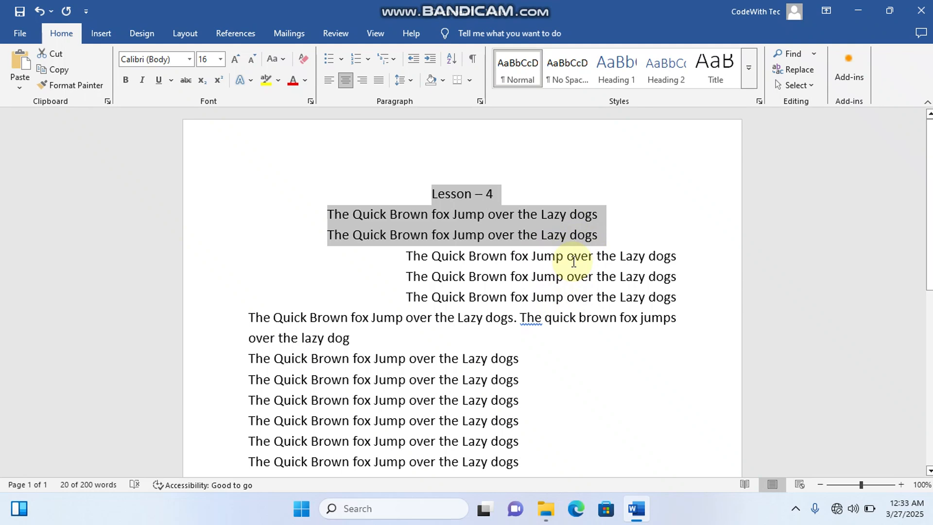
click(411, 80)
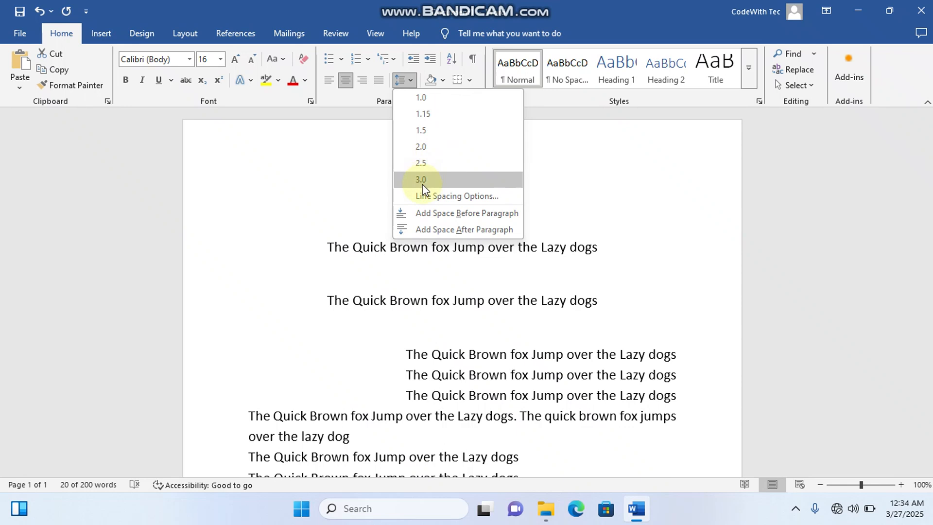
click(353, 188)
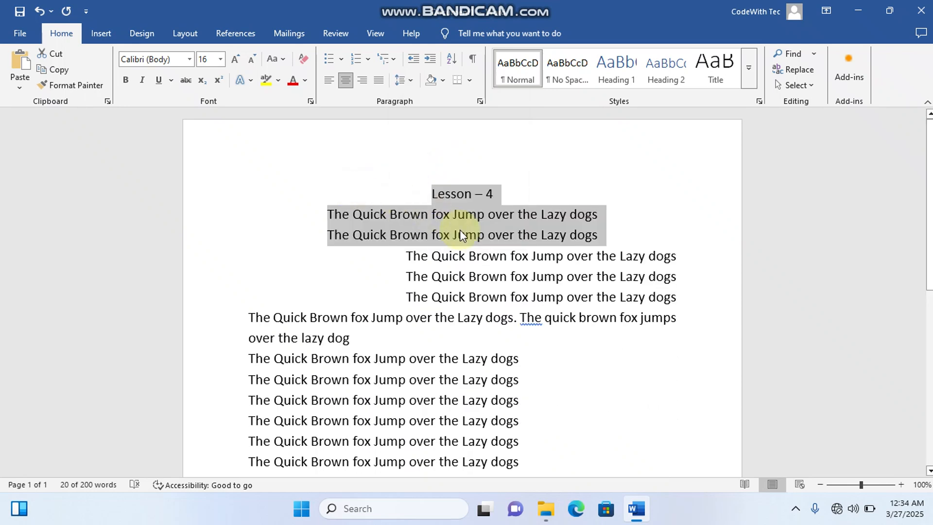
click(602, 235)
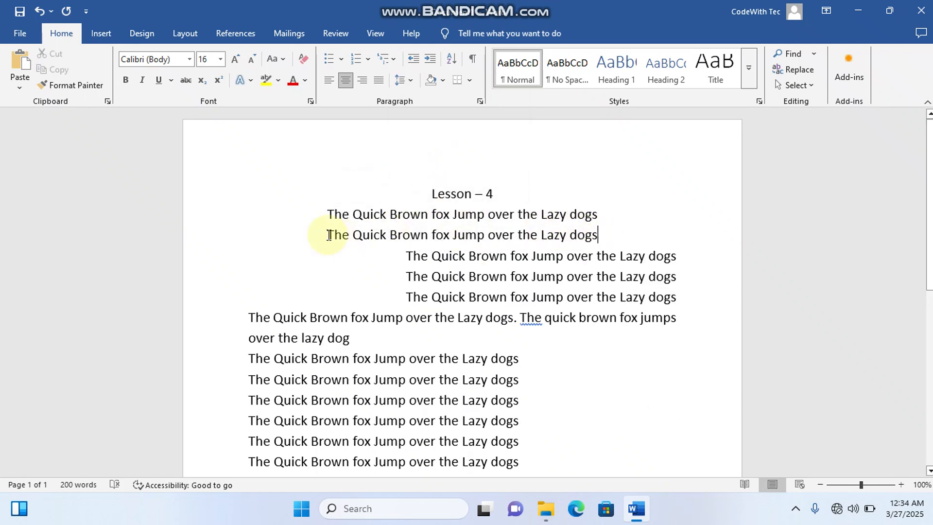
Set the line spacing of the second centered sentence and the first right-aligned sentence to 1.5
drag(329, 234, 665, 266)
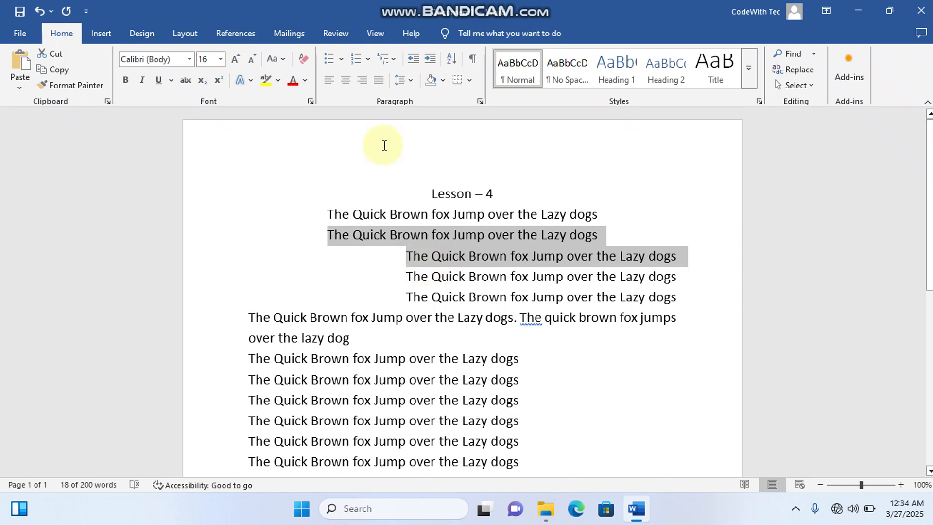
click(407, 80)
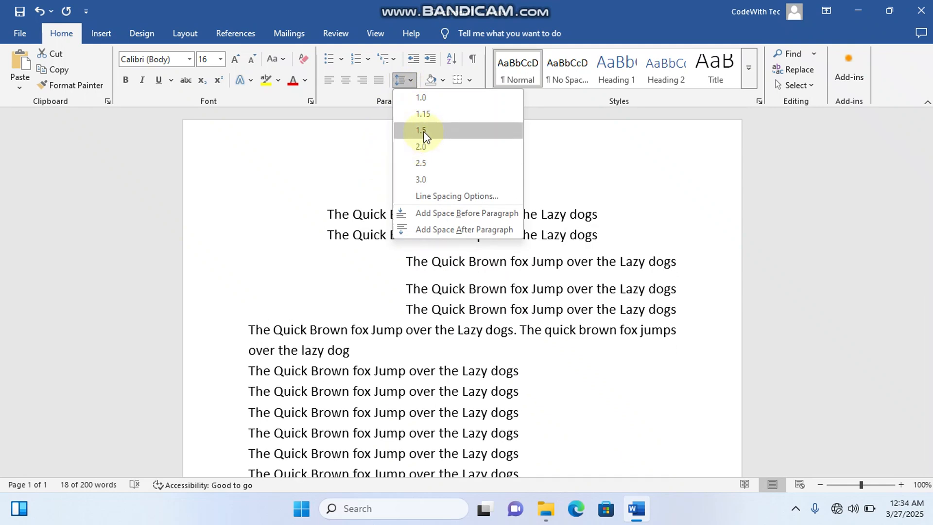
click(422, 131)
click(482, 258)
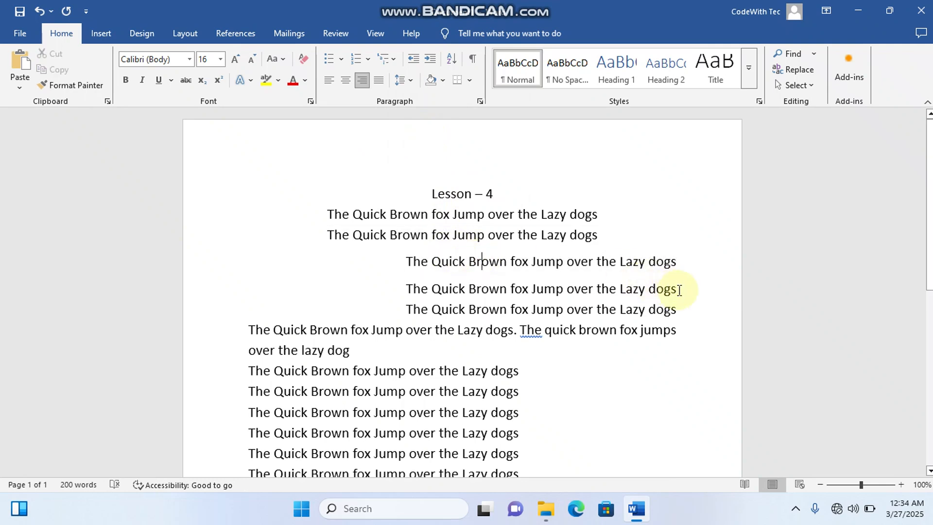
Set the line spacing of the first two right-aligned sentence lines to 1.0
drag(679, 289, 417, 255)
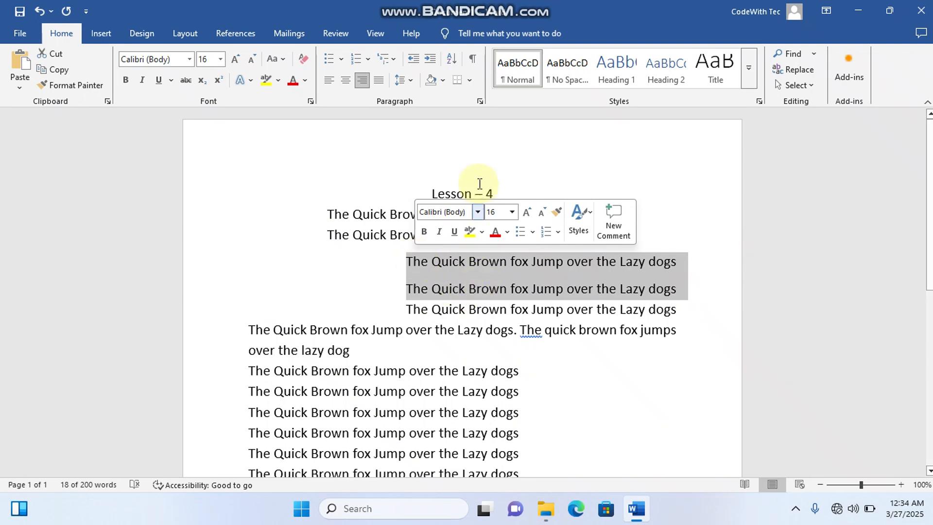
click(412, 82)
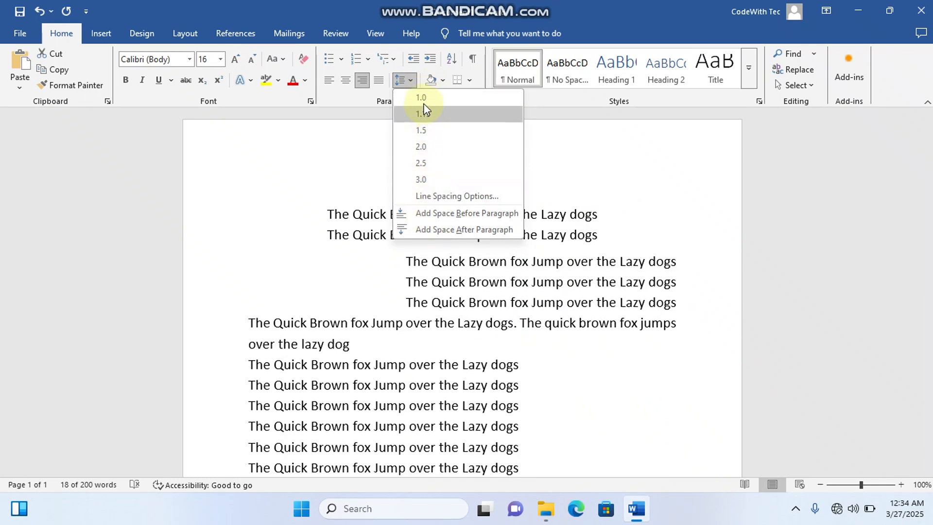
click(420, 98)
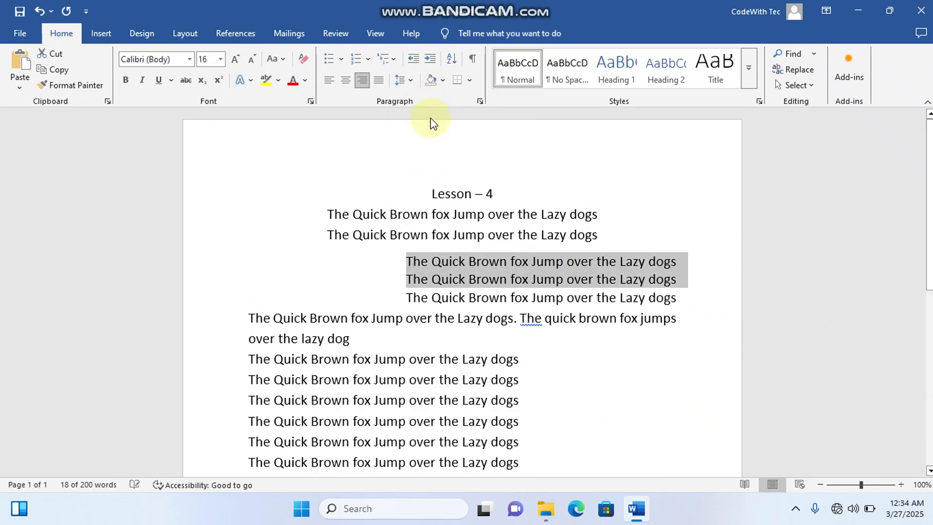
Set the line spacing of the second centered sentence line to 3.0
click(580, 243)
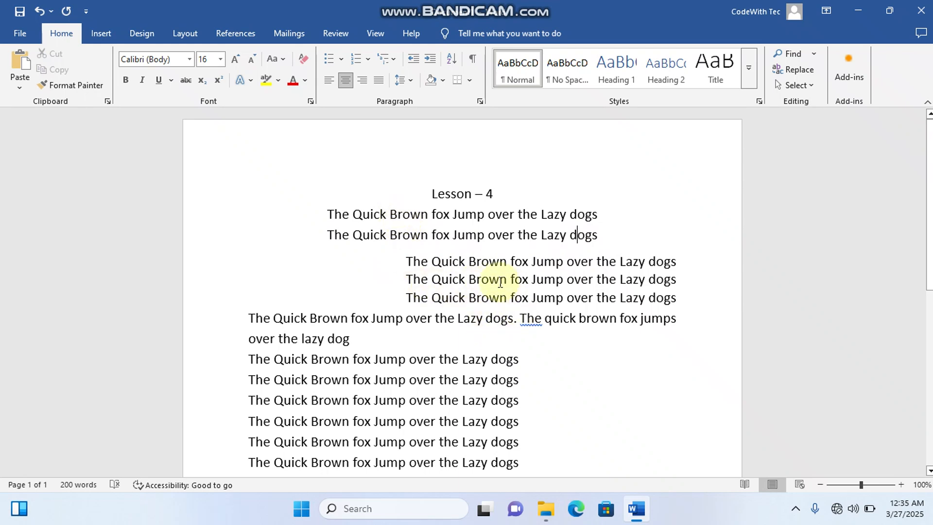
click(410, 80)
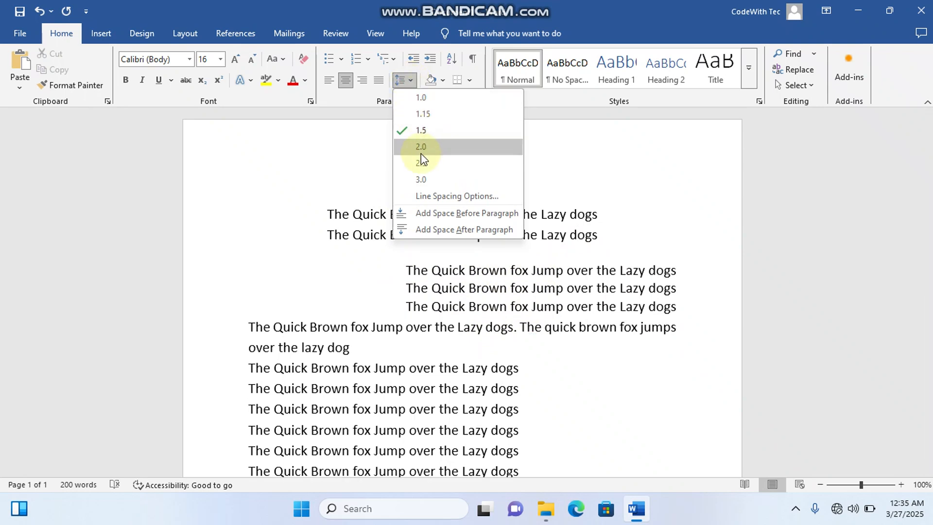
click(423, 181)
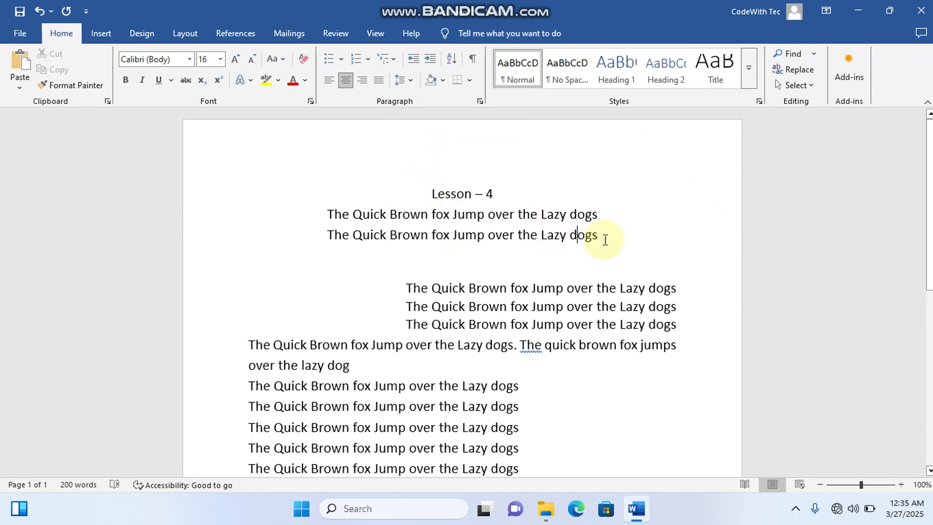
drag(417, 260, 602, 263)
click(602, 263)
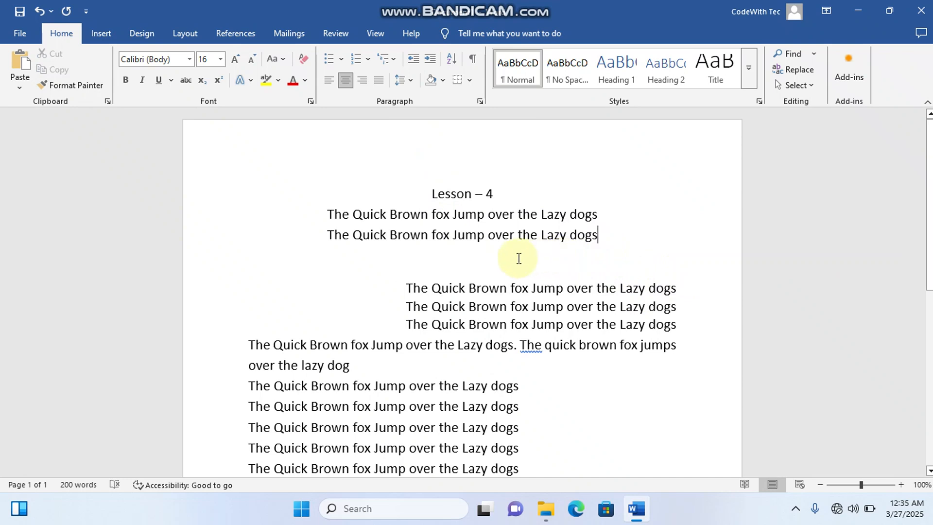
click(495, 258)
click(445, 263)
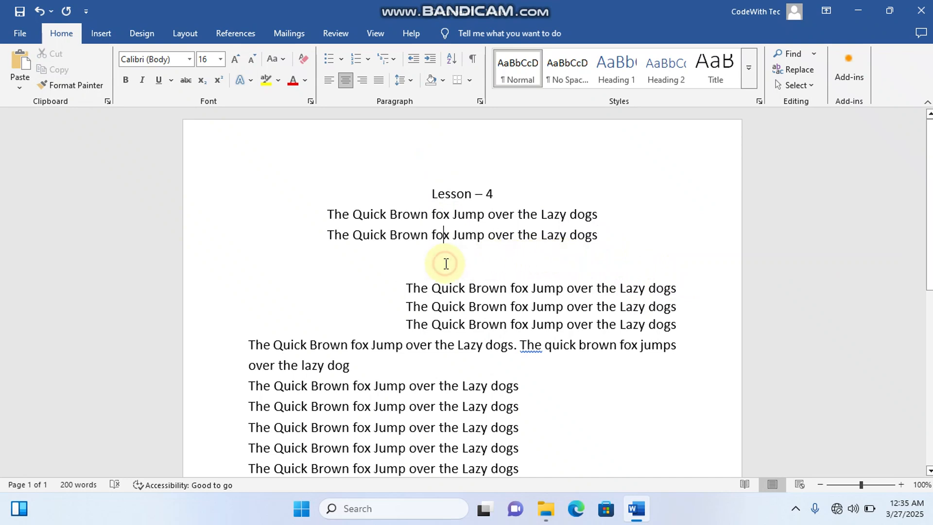
Insert two blank lines after the second centered sentence, then remove them, keeping the word "dogs" intact
click(619, 244)
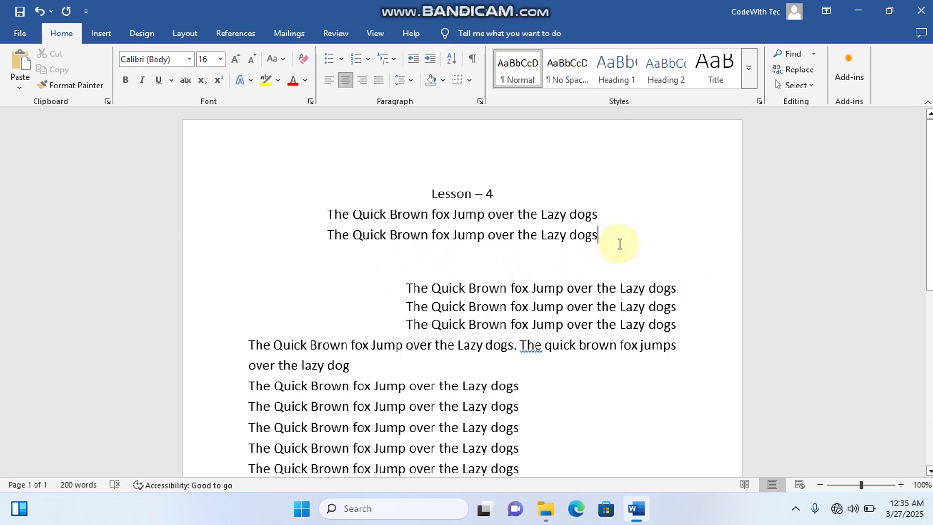
key(Return)
key(Return)
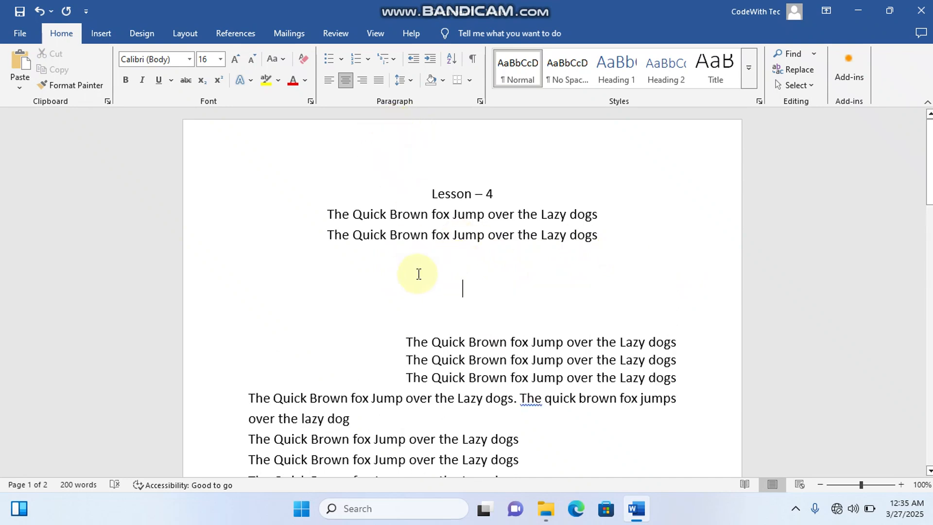
key(BackSpace)
key(BackSpace)
key(BackSpace)
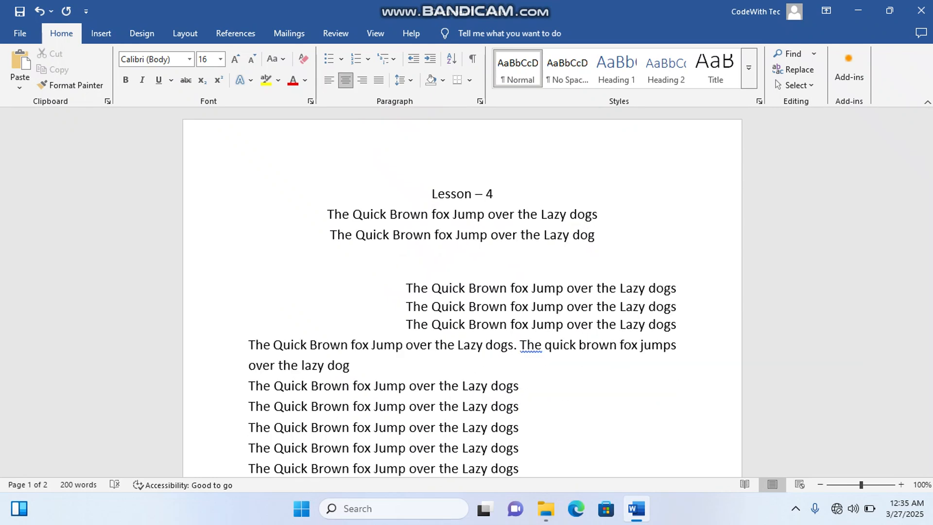
text(s)
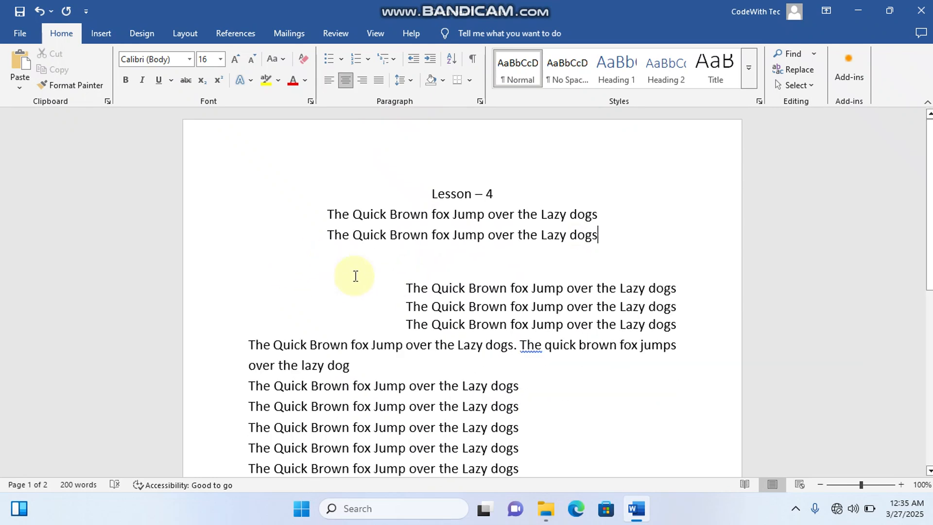
Apply check mark bullets to the first three sentence lines below the justified paragraph
click(326, 329)
scroll(324, 326, down, 3)
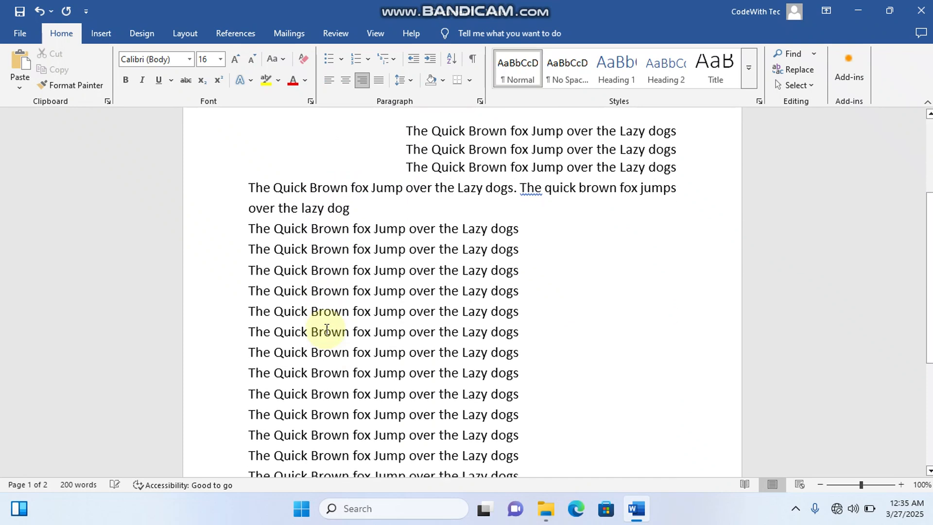
drag(248, 216, 534, 258)
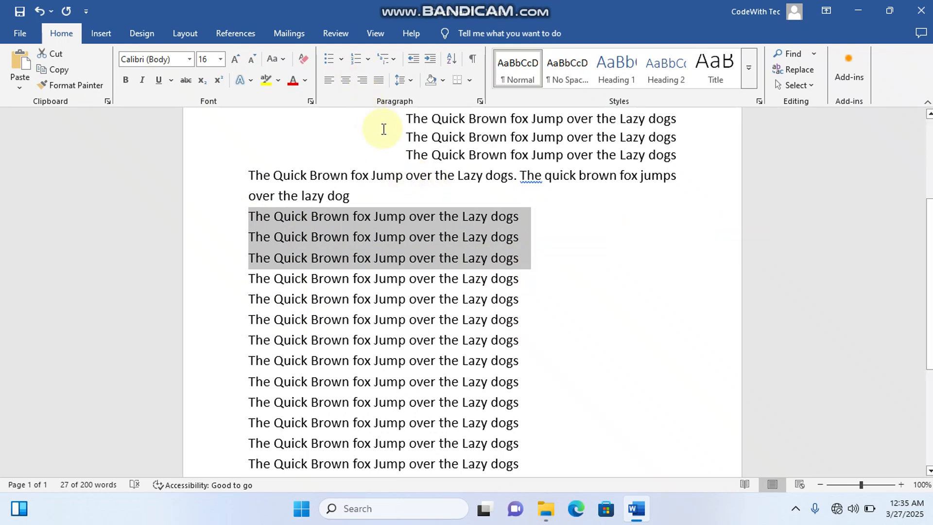
click(343, 62)
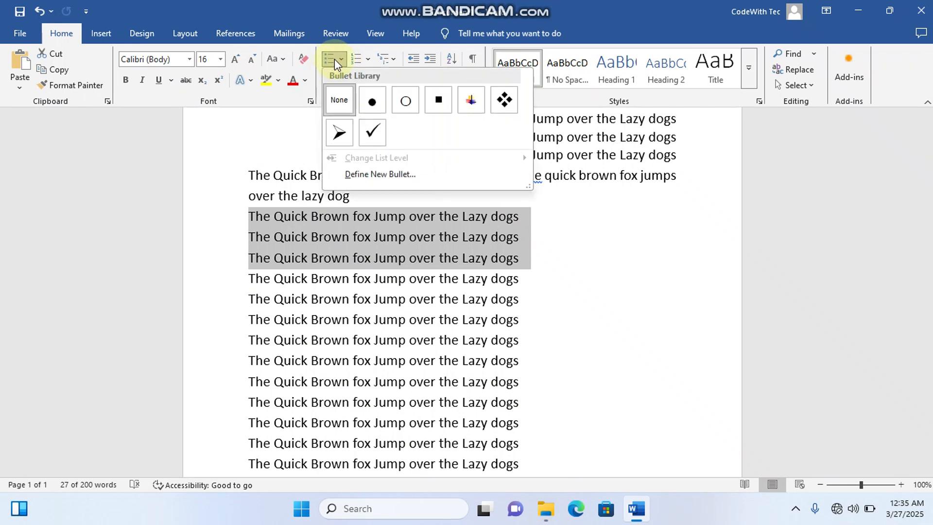
click(343, 59)
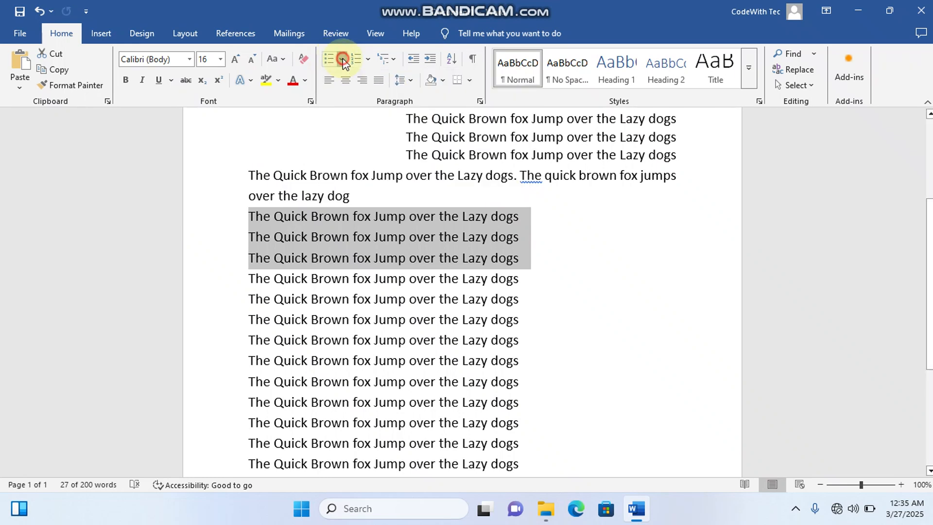
click(343, 58)
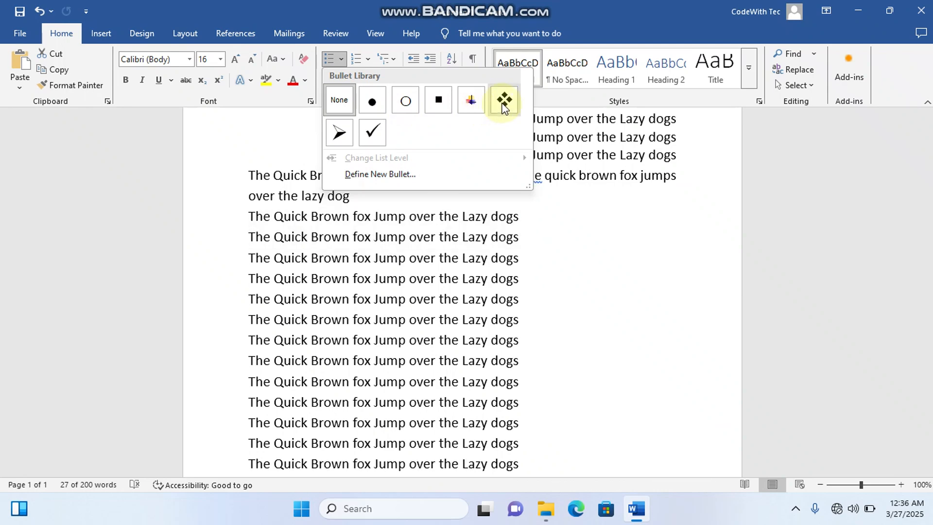
click(374, 127)
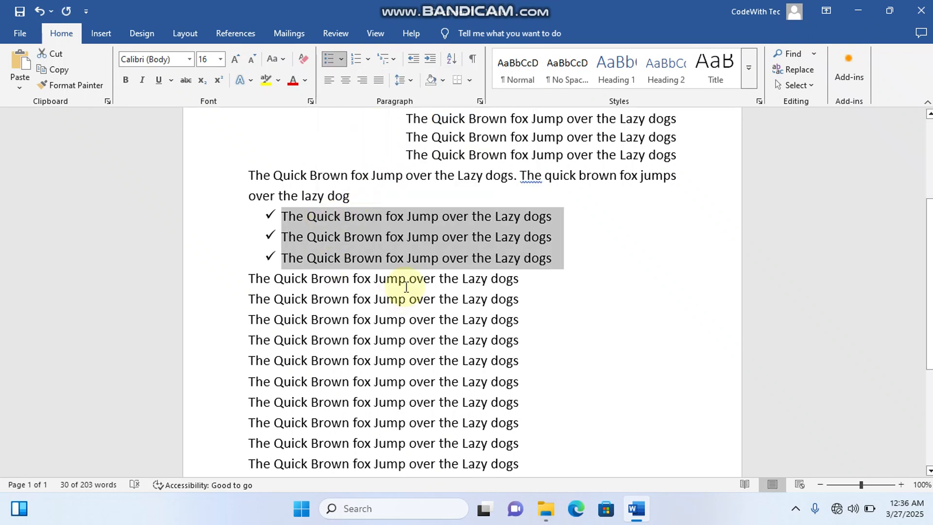
click(525, 300)
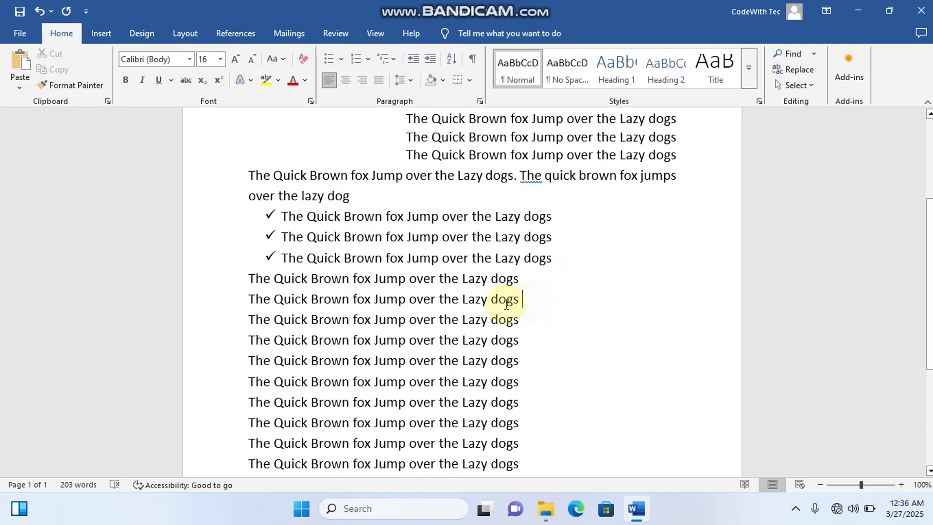
Number the two sentence lines below the check mark list with the A. B. C. format
drag(246, 278, 521, 305)
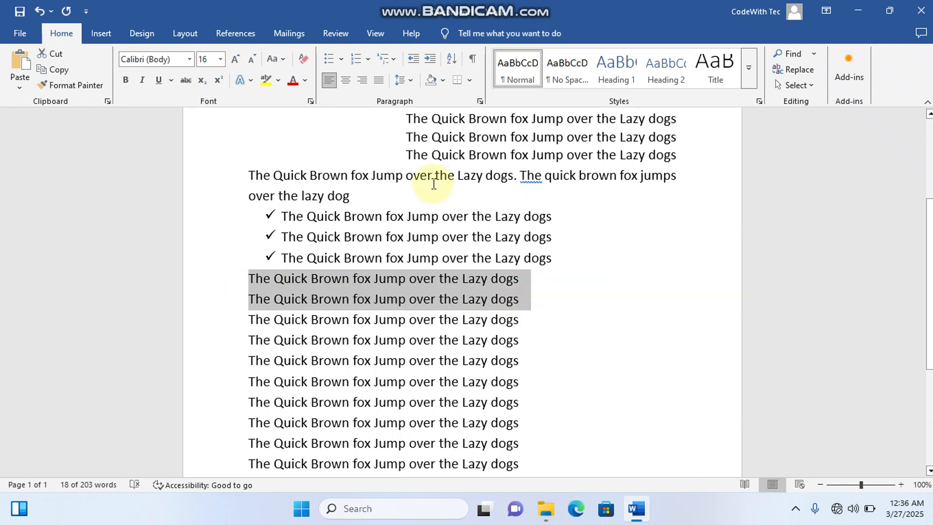
click(368, 60)
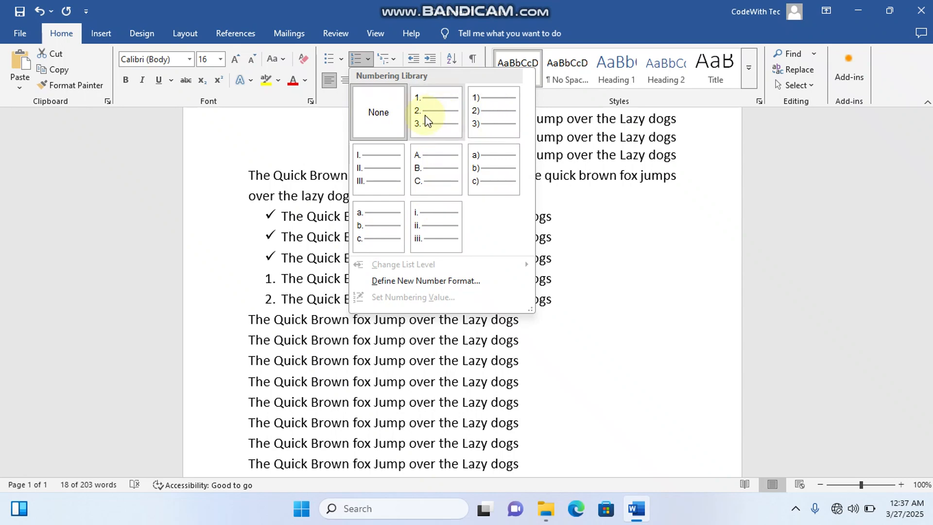
click(427, 169)
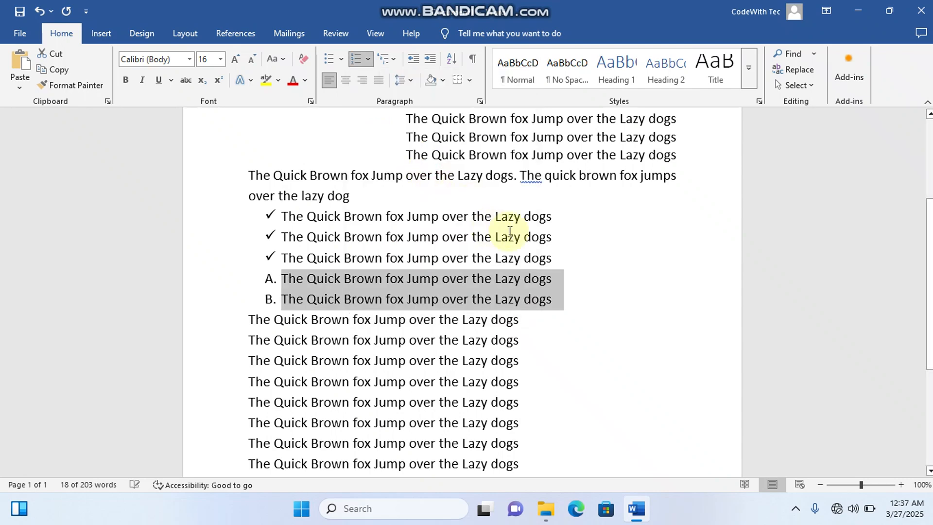
Insert a blank line without a bullet or letter before and after the lettered list
click(563, 257)
key(Return)
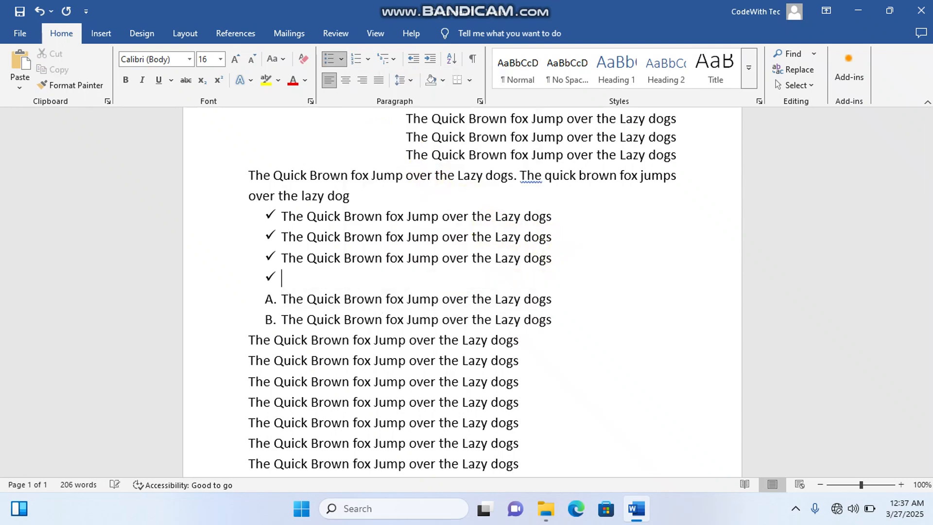
key(BackSpace)
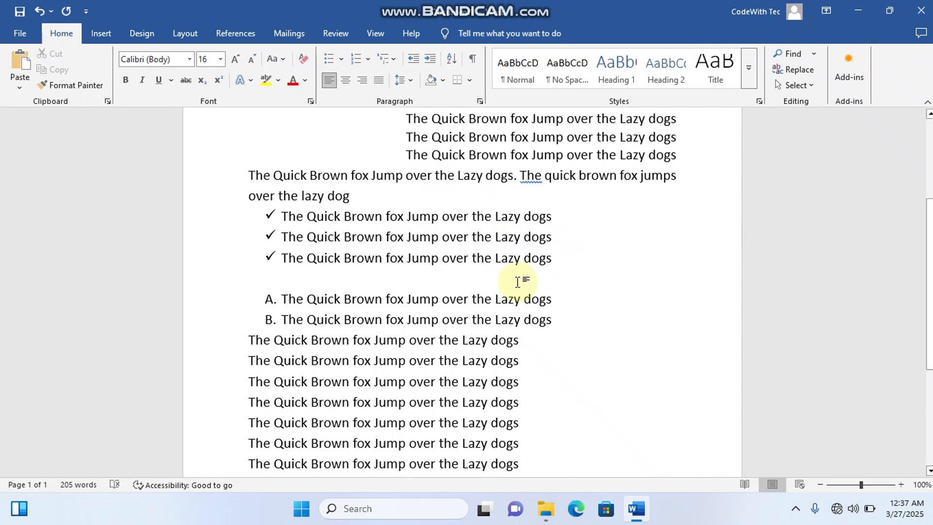
click(578, 320)
key(Return)
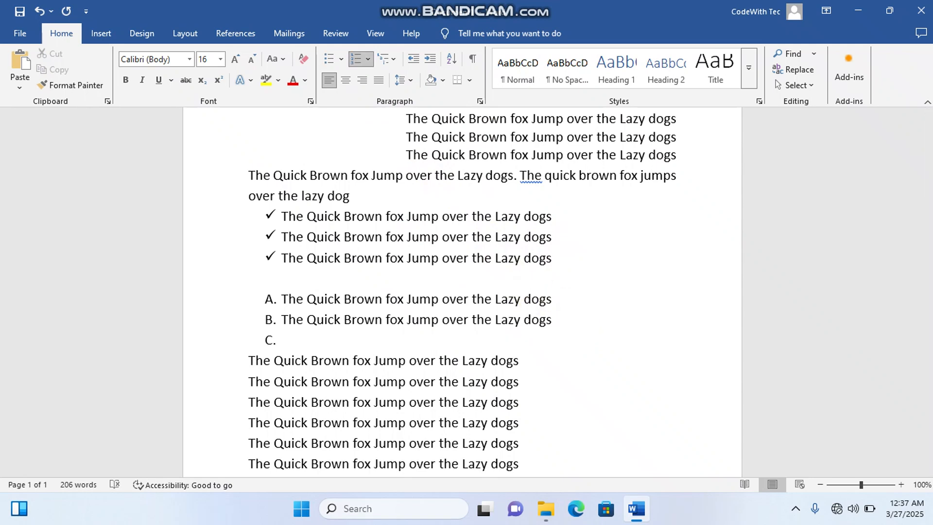
key(BackSpace)
key(BackSpace)
key(BackSpace)
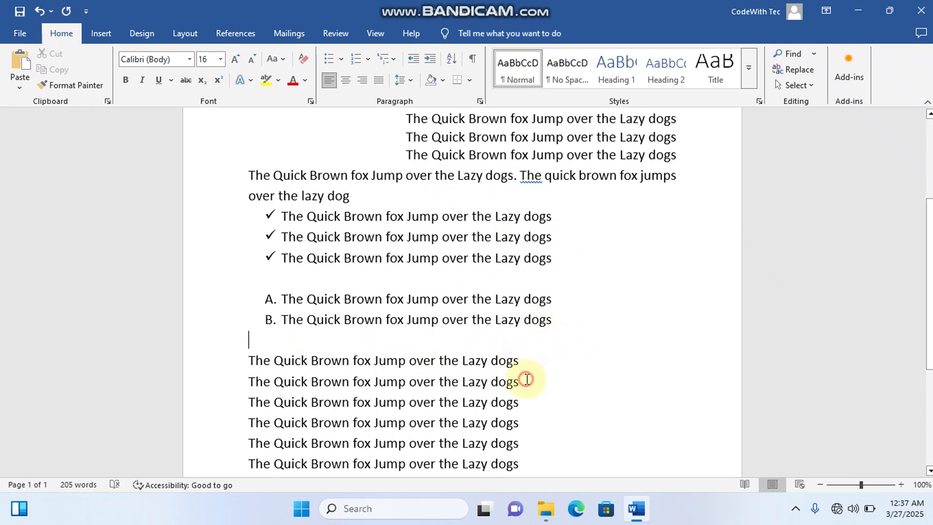
Number the two sentence lines below the lettered list with the 1. 2. 3. format
drag(525, 379, 246, 357)
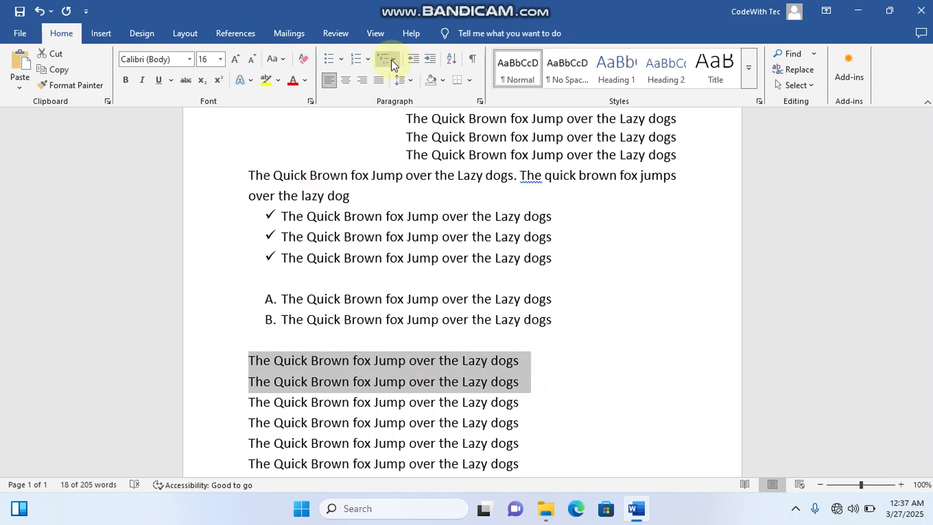
click(371, 58)
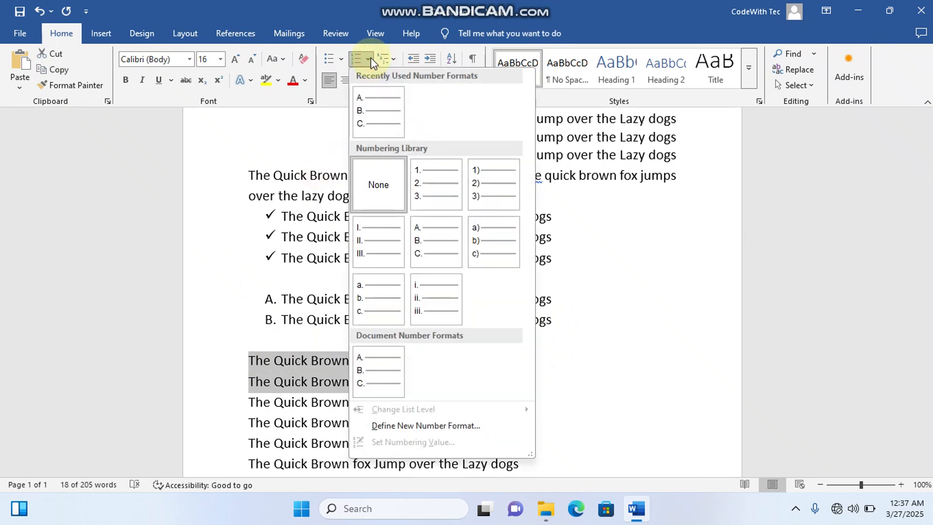
click(437, 186)
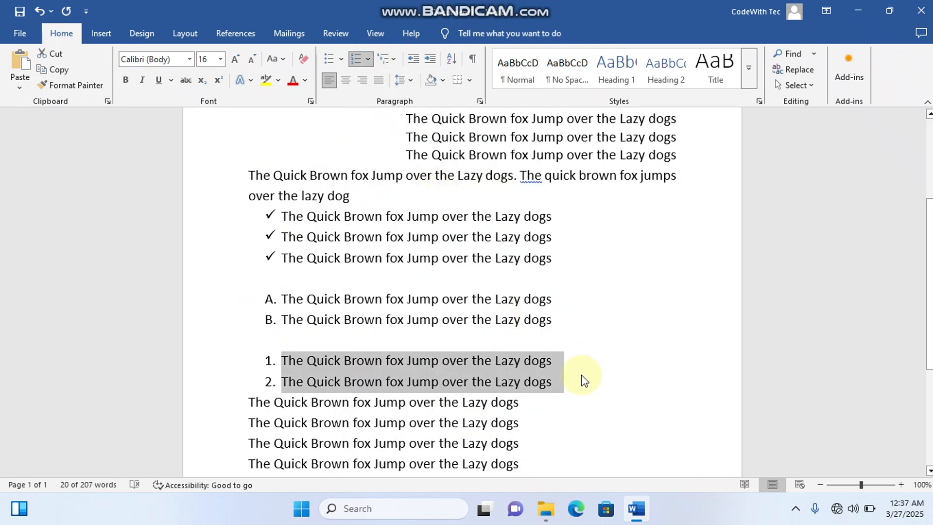
Insert a blank unnumbered line after the second item of the 1. 2. list
click(569, 388)
key(Return)
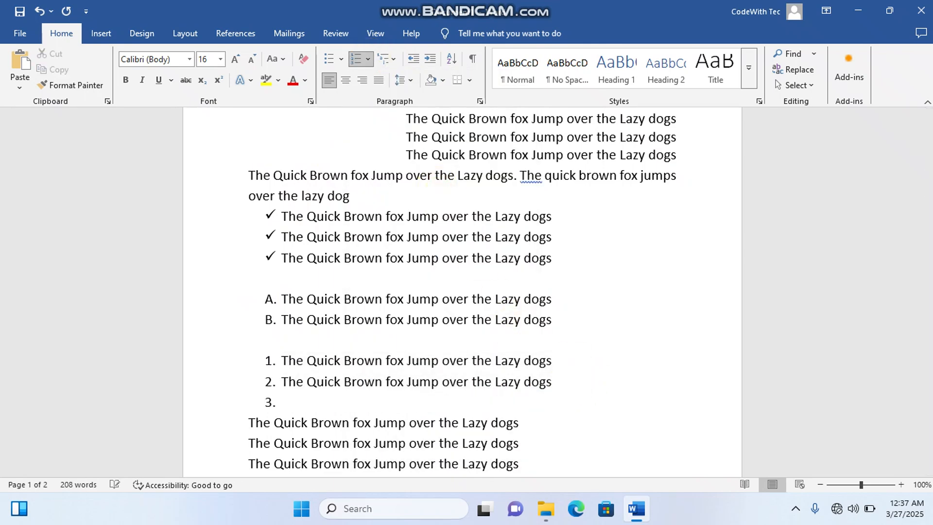
key(BackSpace)
key(BackSpace)
key(BackSpace)
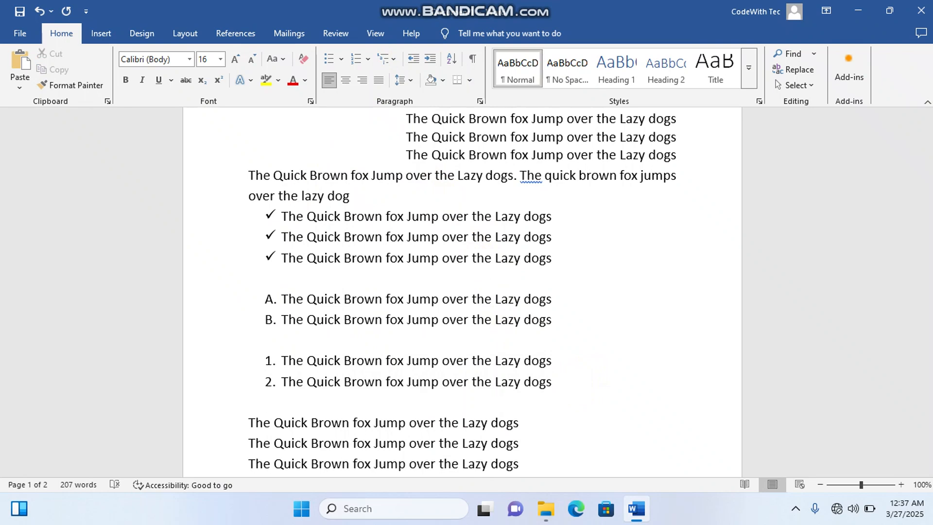
Apply the 1. a. i. multilevel list format to the two sentence lines below the numbered list
scroll(375, 358, down, 2)
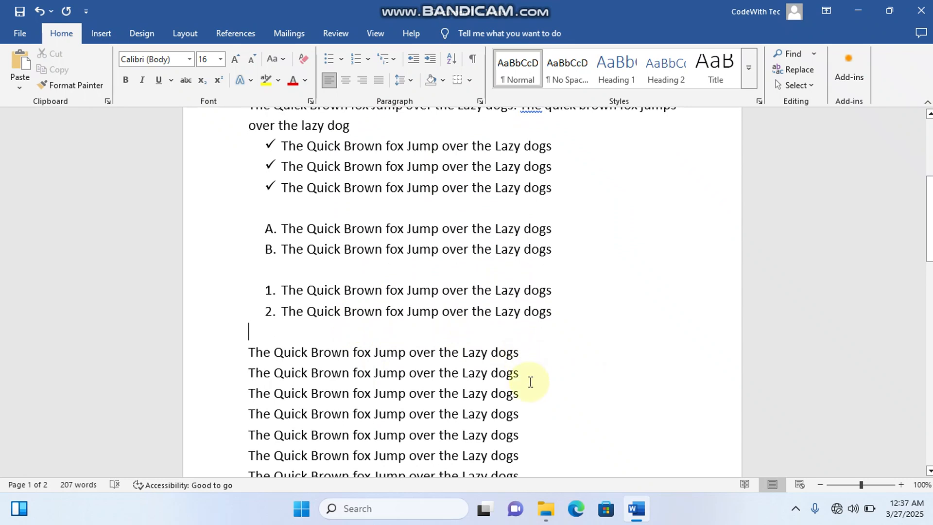
drag(531, 382, 253, 354)
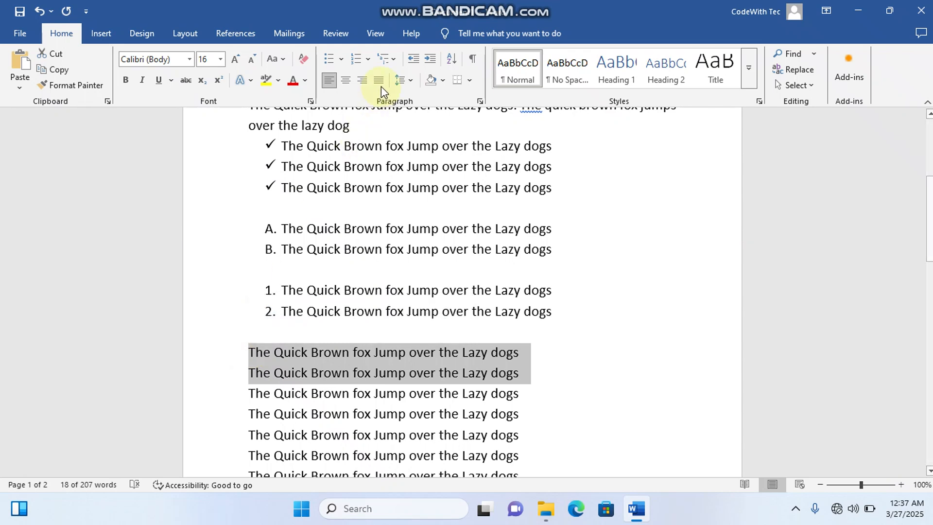
click(396, 63)
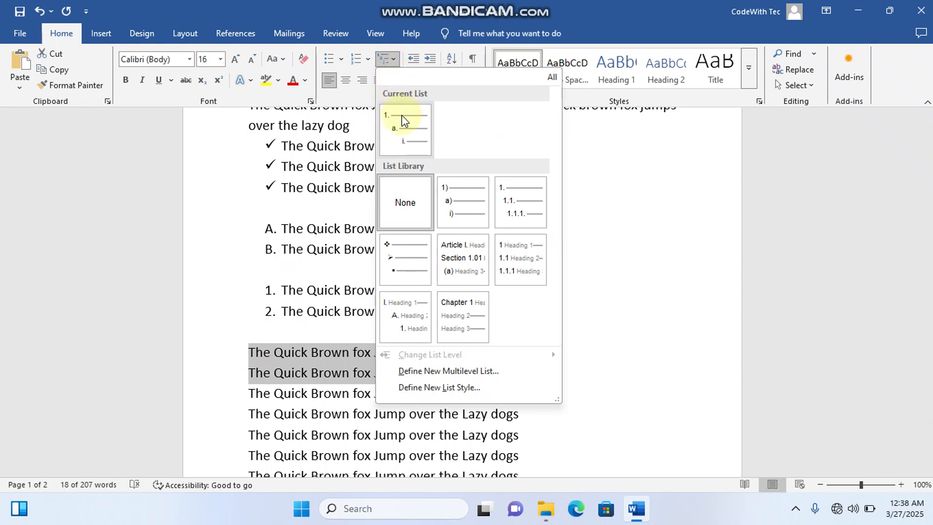
mouse_move(403, 125)
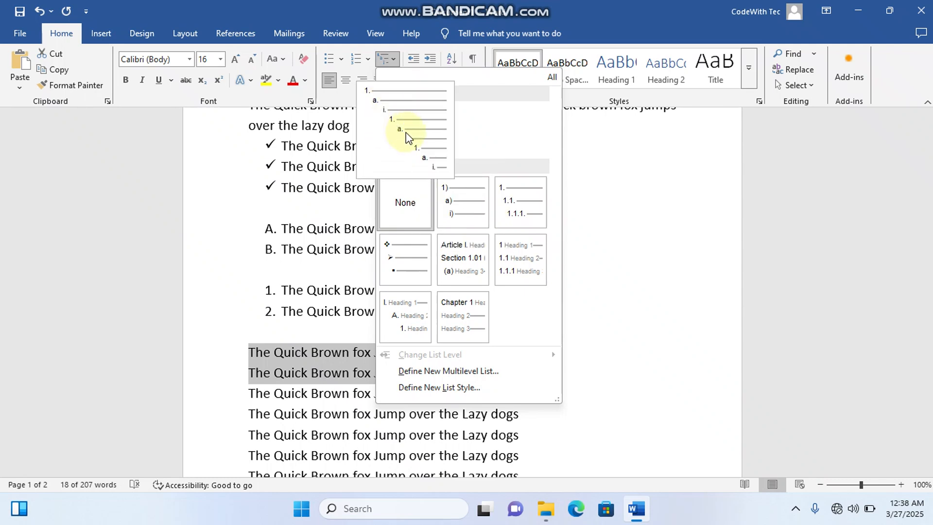
click(406, 132)
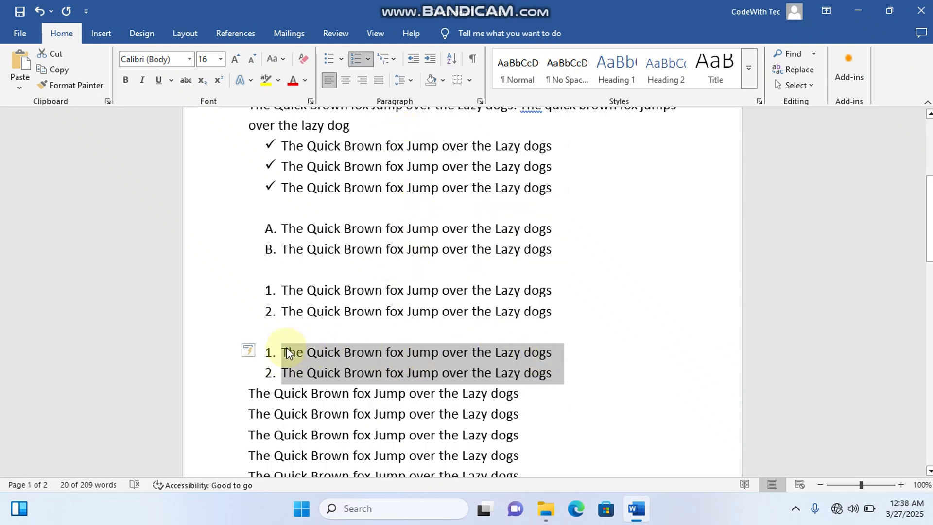
Try adding a line with the text "hk" and an empty item after the multilevel list's first item, removing both
click(566, 354)
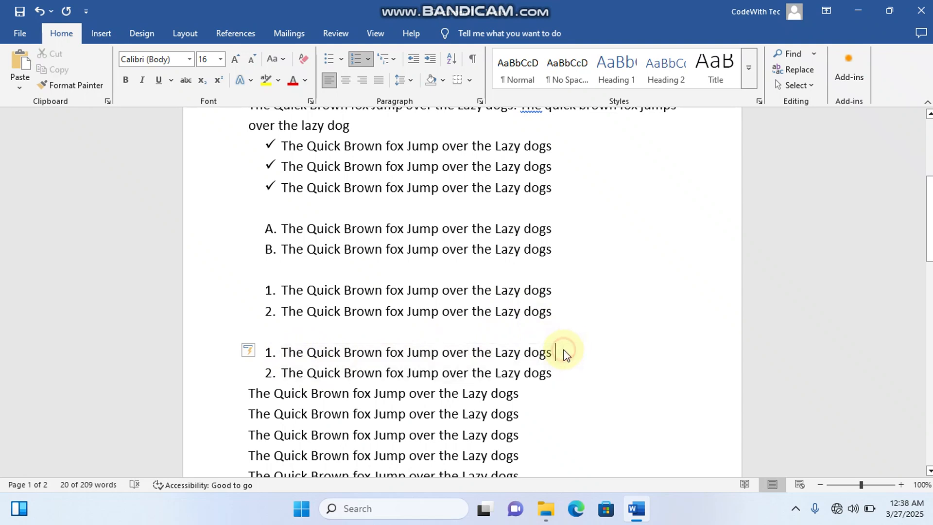
key(Return)
key(BackSpace)
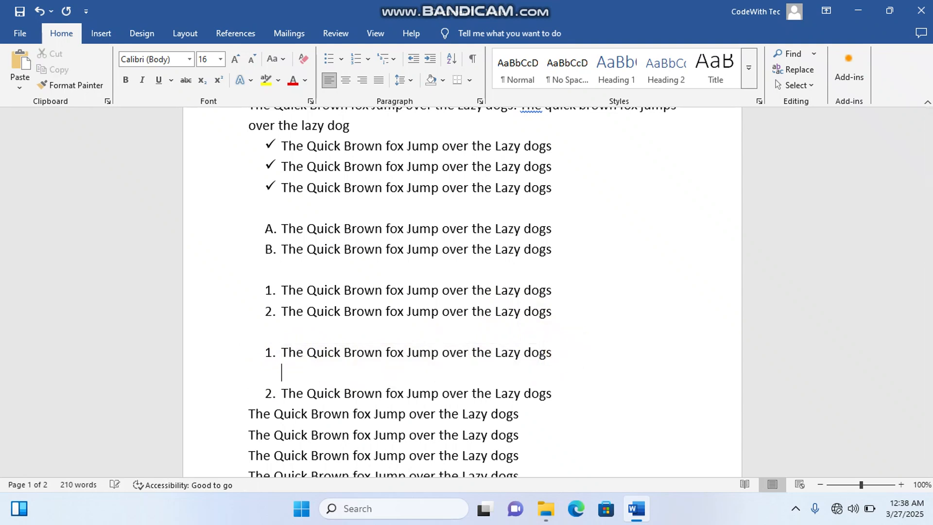
text(hk)
key(BackSpace)
key(BackSpace)
key(BackSpace)
key(BackSpace)
key(BackSpace)
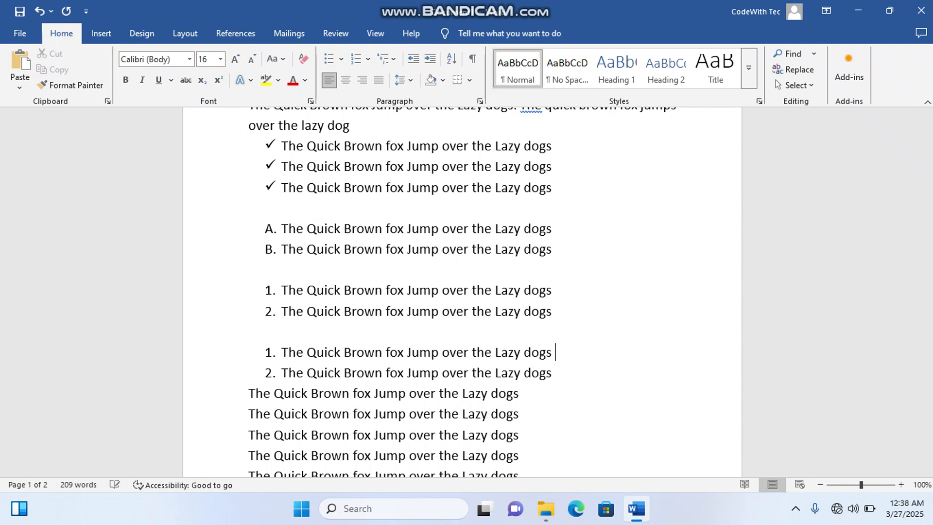
key(Return)
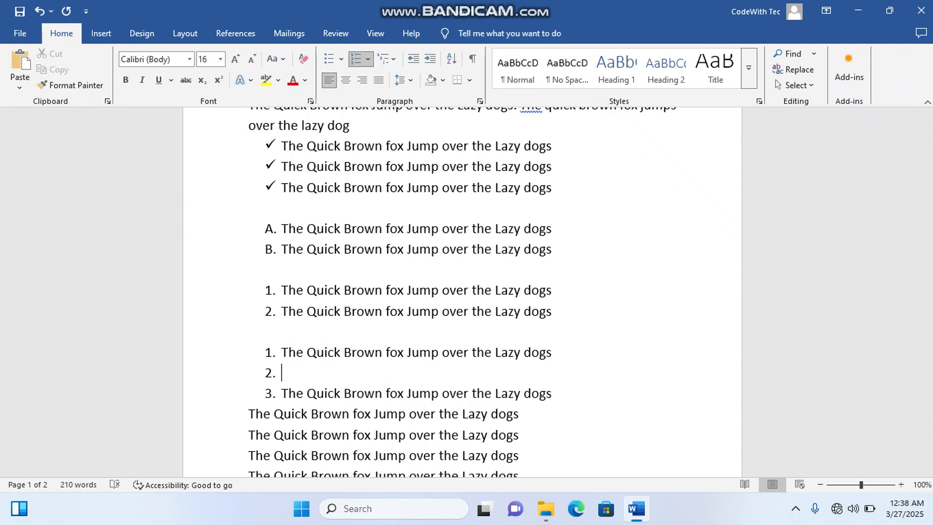
key(BackSpace)
key(BackSpace)
key(BackSpace)
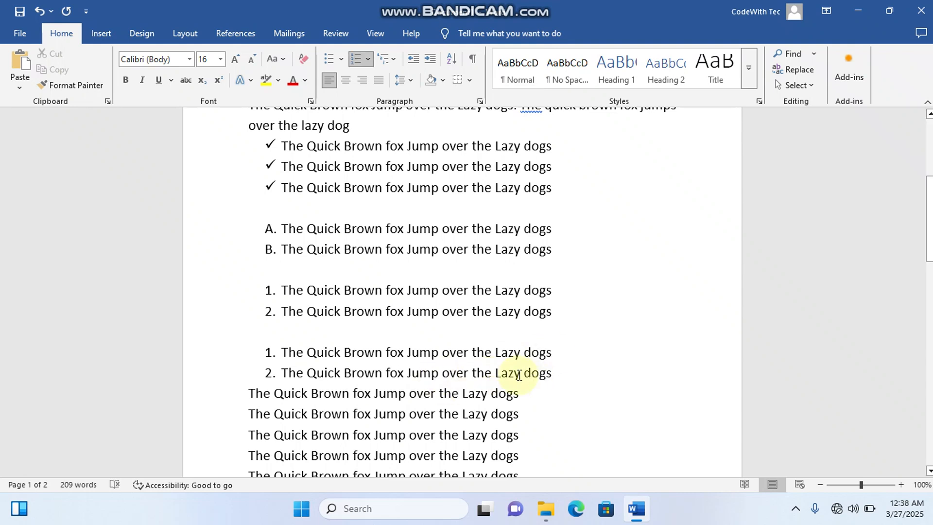
Add an empty item after the multilevel list's second item and remove it again
click(559, 375)
key(Return)
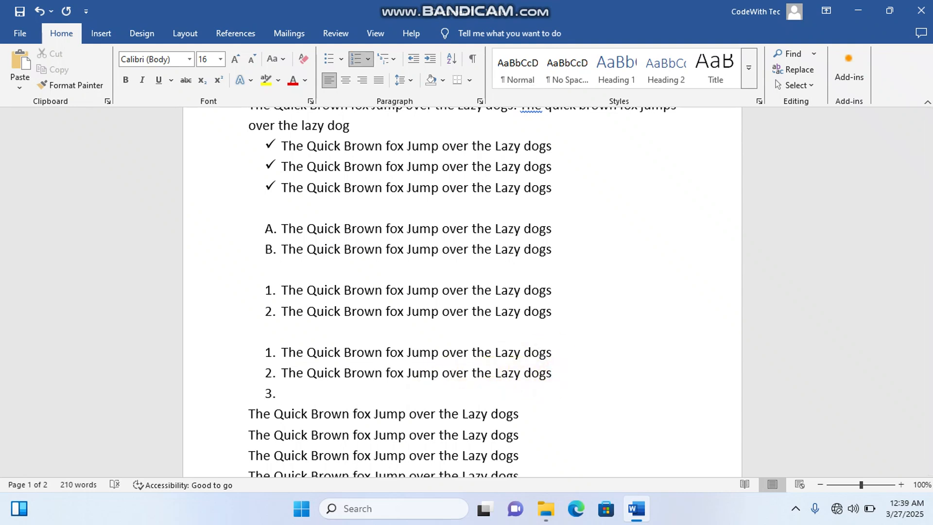
key(BackSpace)
key(BackSpace)
key(BackSpace)
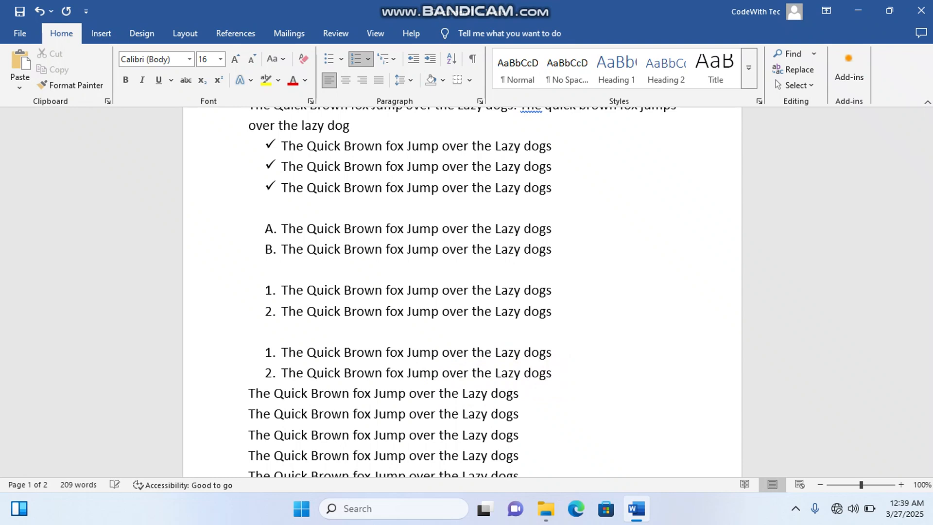
Change the last two listed sentence lines to the 1) a) i) multilevel list format
drag(547, 372, 278, 352)
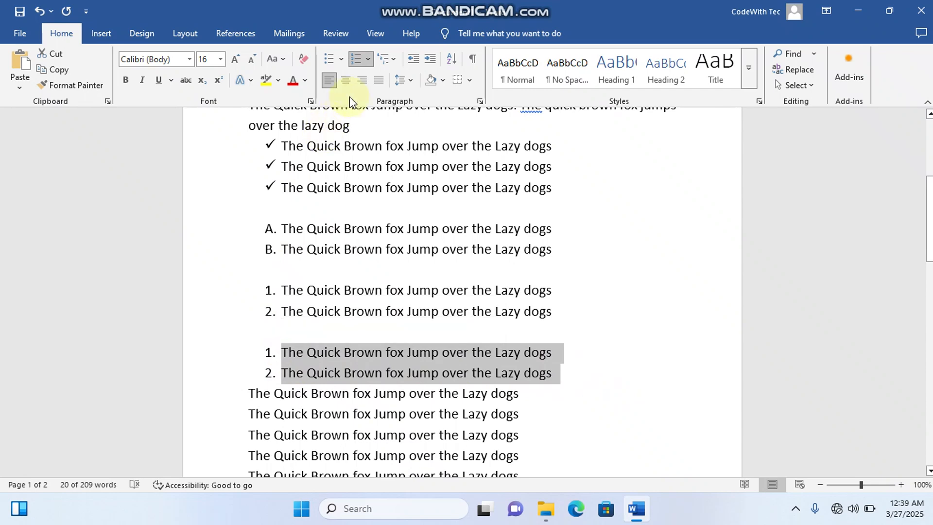
click(389, 63)
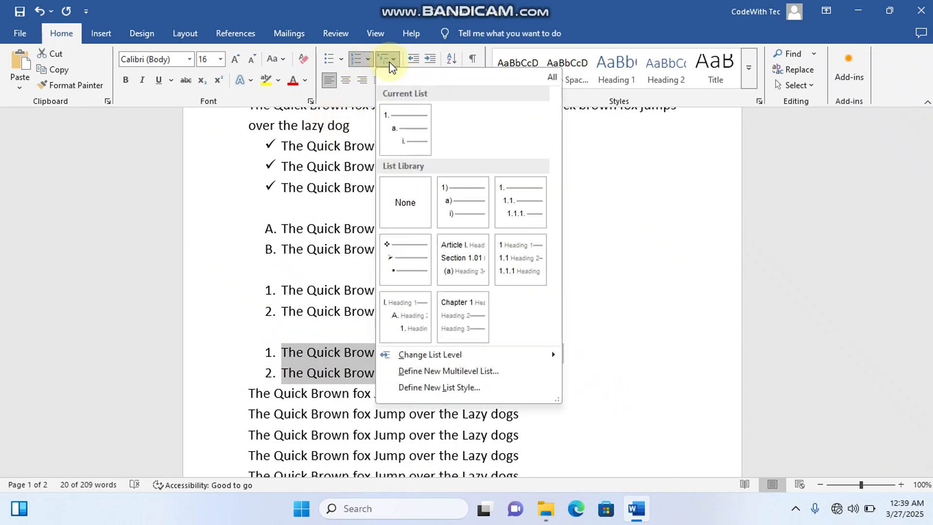
click(446, 194)
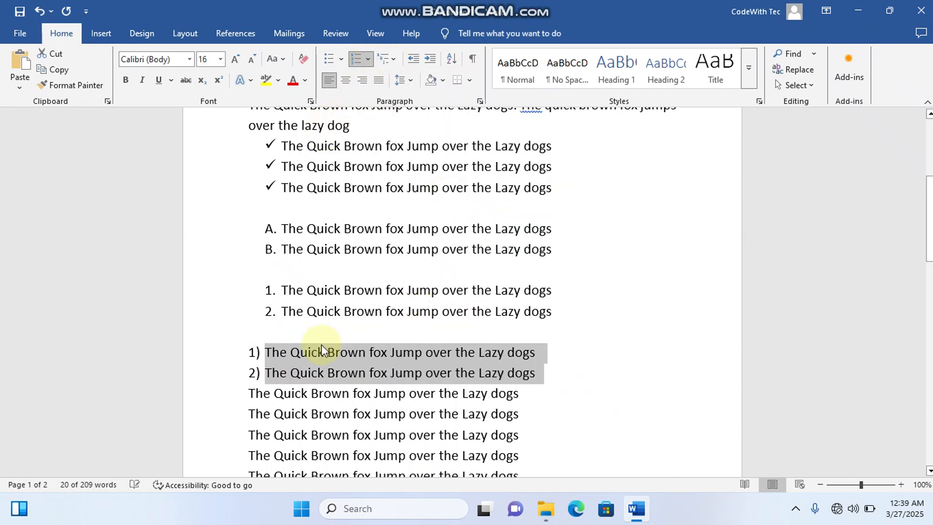
click(546, 379)
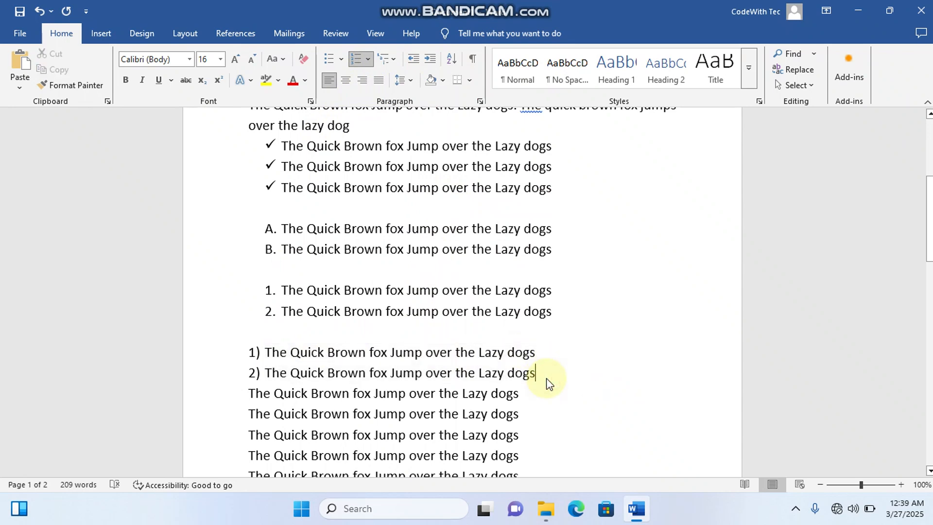
Insert a lettered sub-item "a." beneath the first item of the 1) 2) list
click(546, 351)
key(Return)
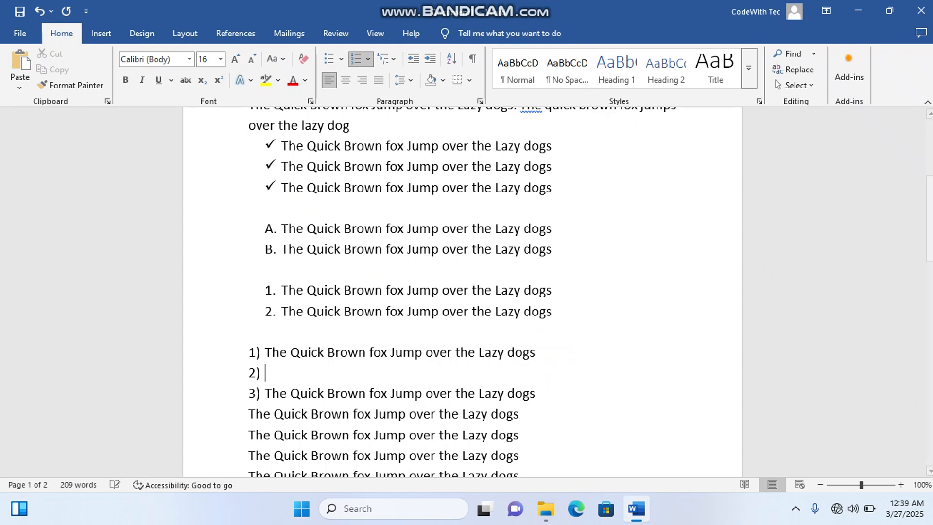
key(BackSpace)
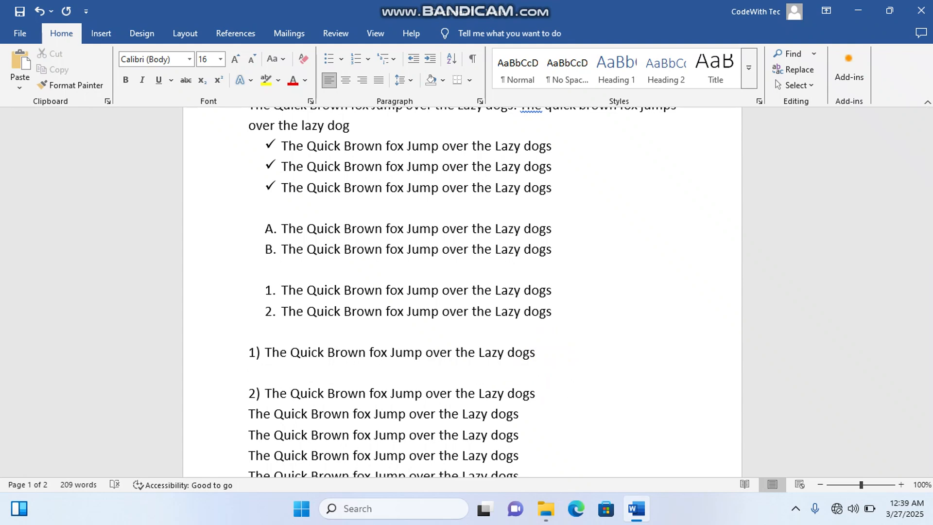
text(a.)
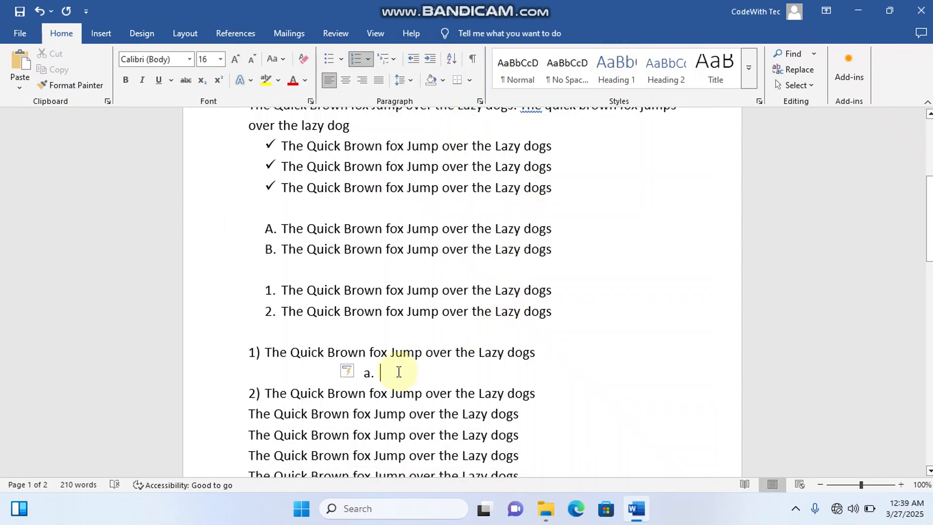
text(htkksod)
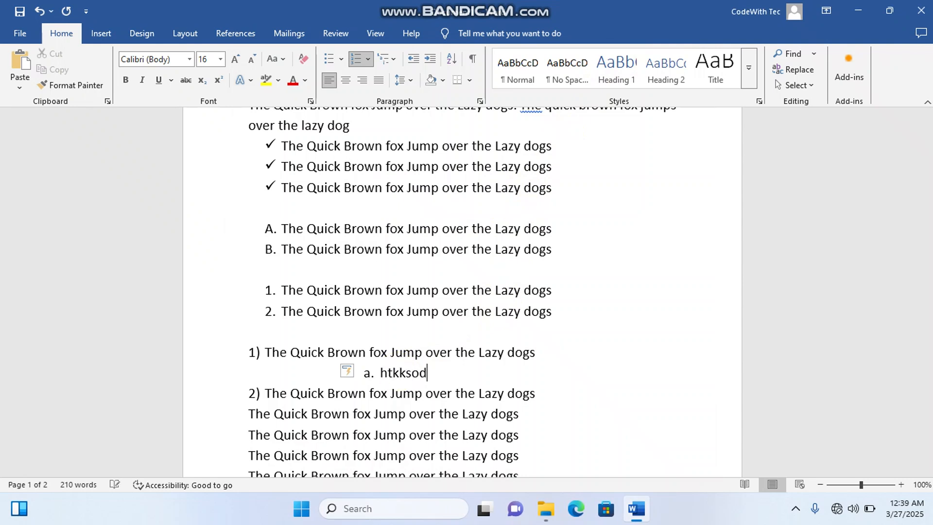
key(BackSpace)
key(BackSpace)
key(BackSpace)
key(BackSpace)
key(BackSpace)
key(BackSpace)
text(t)
key(BackSpace)
text(th)
key(BackSpace)
key(BackSpace)
Enter "The dogs ran well" as sub-item a and start the following sub-item
text(The dogs ran )
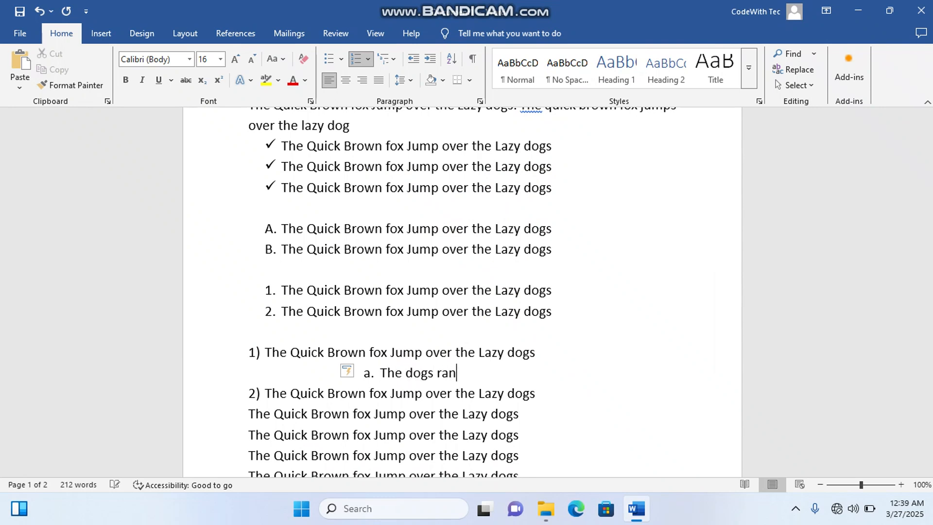
text(well)
key(Return)
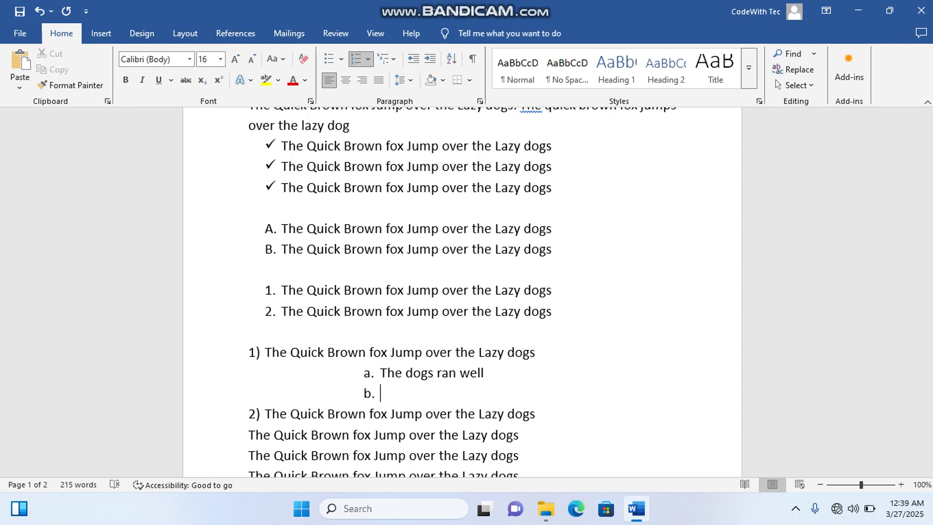
Enter "But the dog did not get the fox" as sub-item b and end the sub-list with an unlettered empty line
text(But the)
text(o)
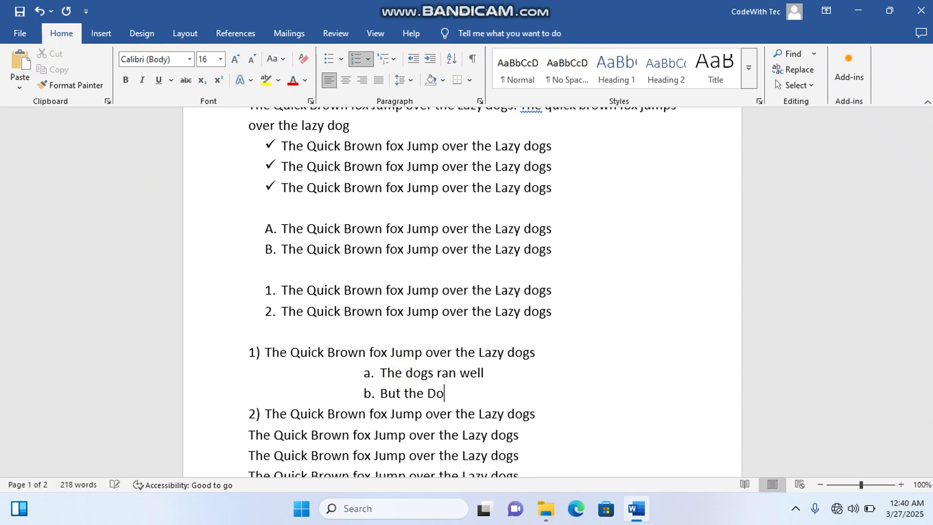
key(BackSpace)
key(BackSpace)
text(dog did not get the fox)
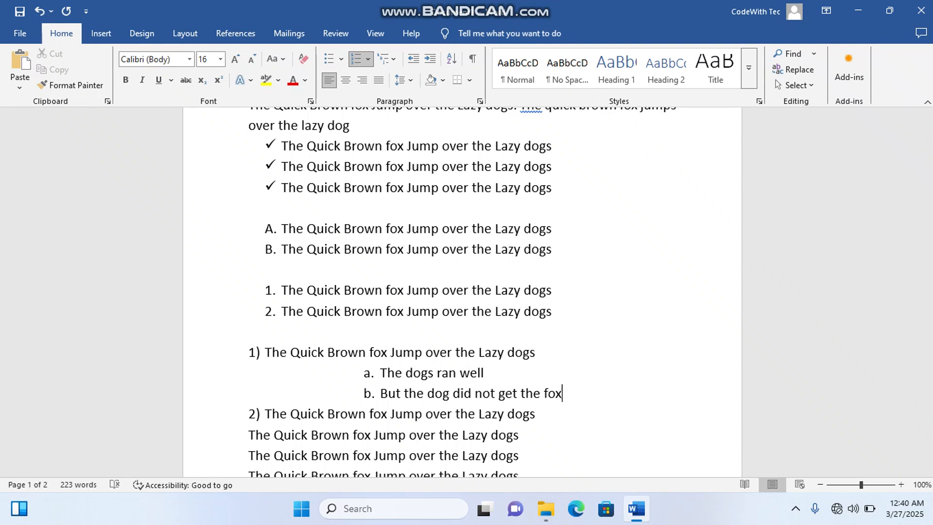
key(Return)
key(BackSpace)
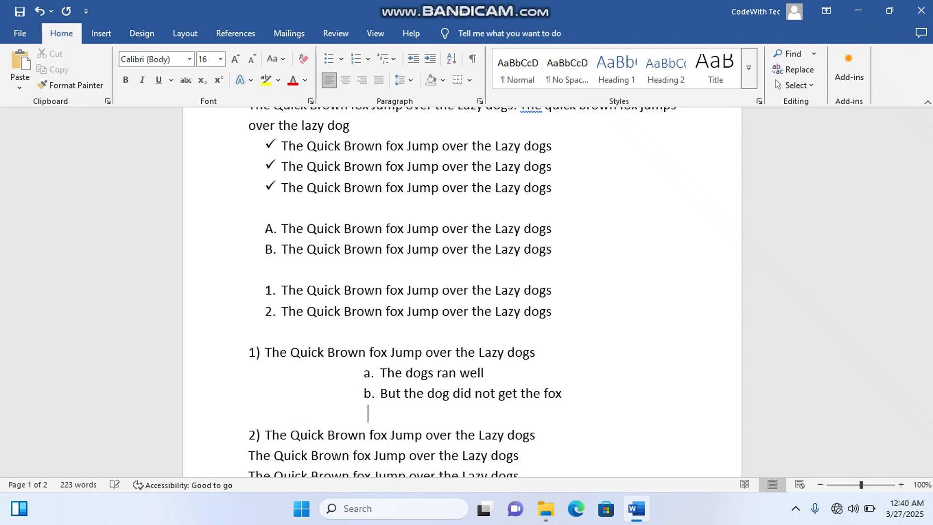
key(BackSpace)
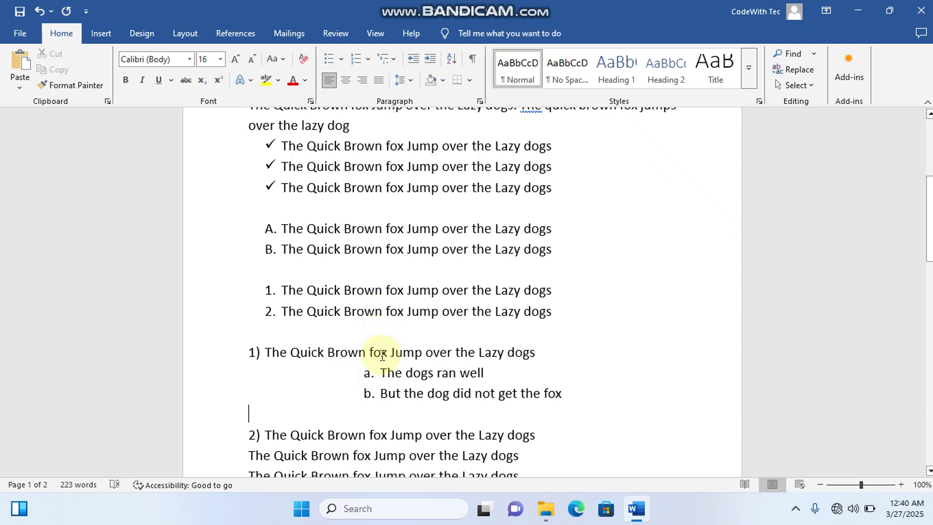
Increase the indent of the two unnumbered sentence lines directly below item 2) by several levels
scroll(372, 360, down, 3)
scroll(370, 365, down, 1)
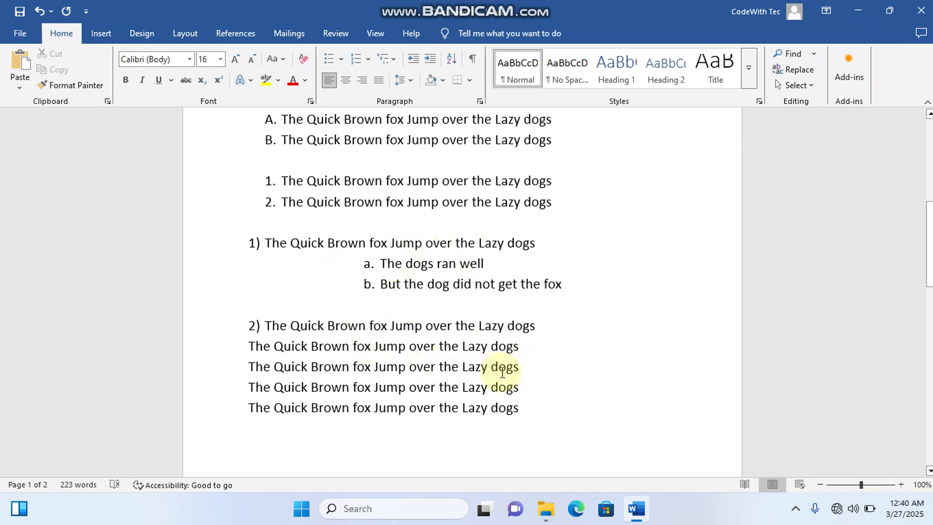
scroll(512, 368, up, 1)
scroll(503, 373, down, 1)
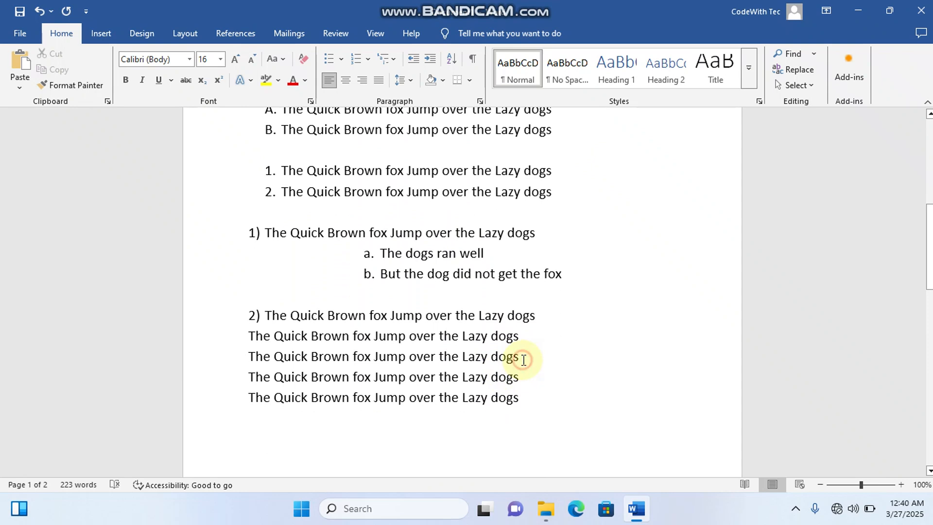
drag(525, 358, 257, 334)
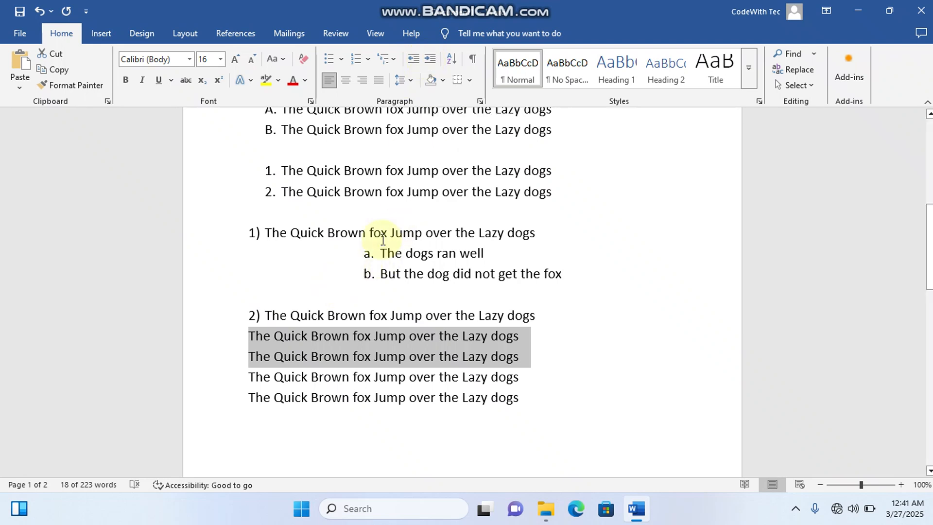
click(430, 59)
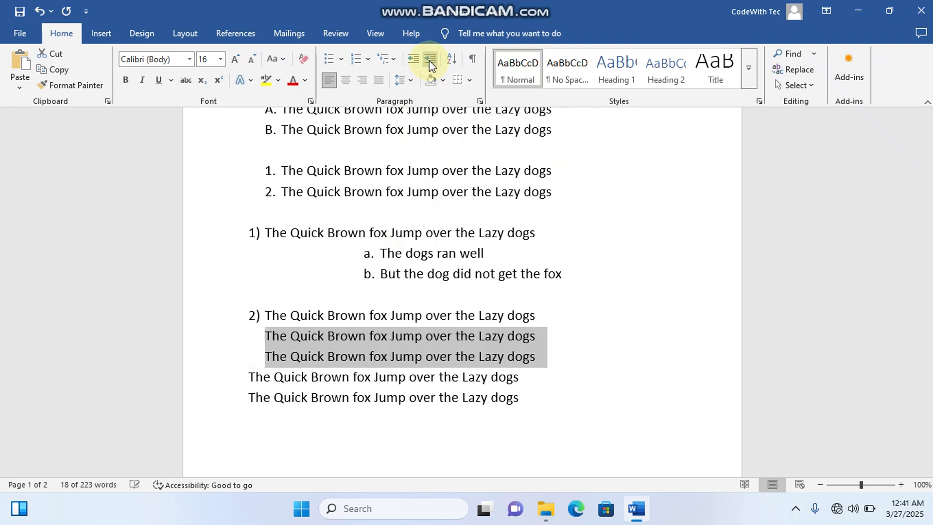
click(429, 60)
click(430, 62)
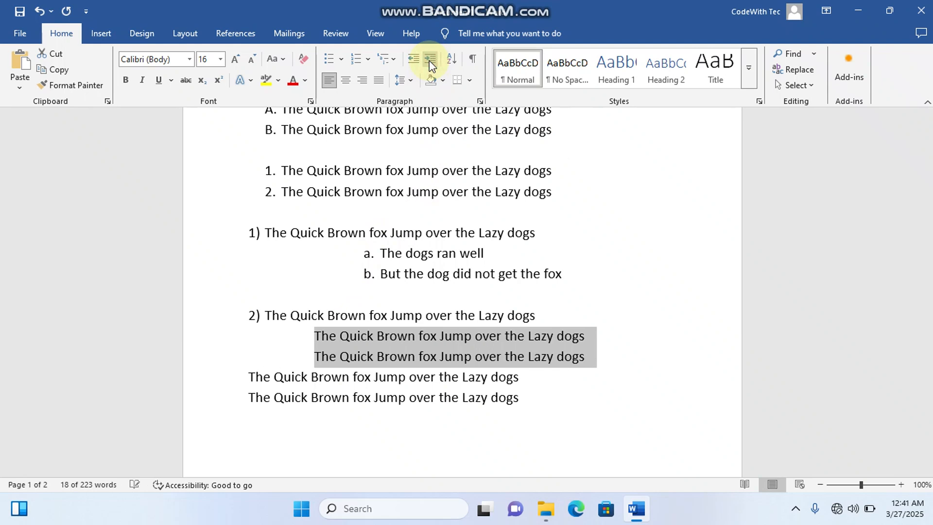
click(429, 62)
click(430, 62)
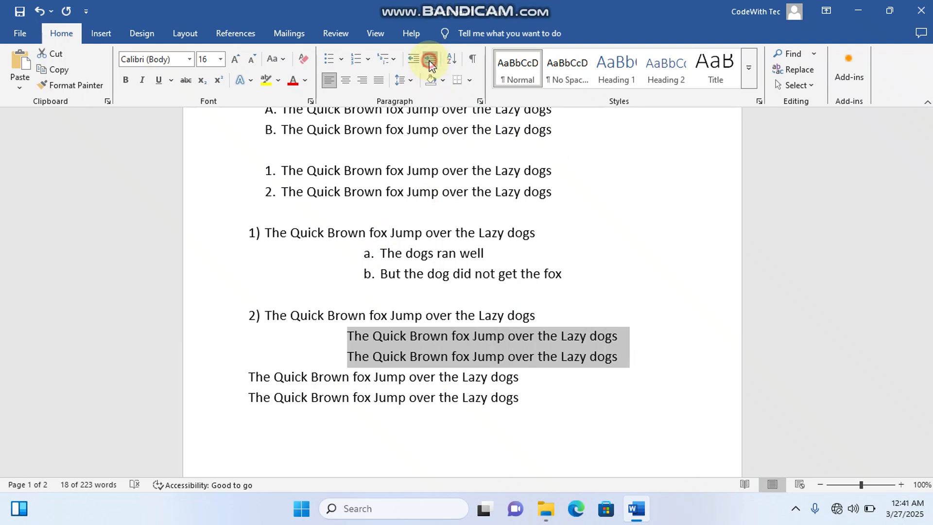
Try decreasing the indent of the two lines below item 2) and increasing it again
click(413, 60)
click(412, 60)
click(413, 60)
click(412, 60)
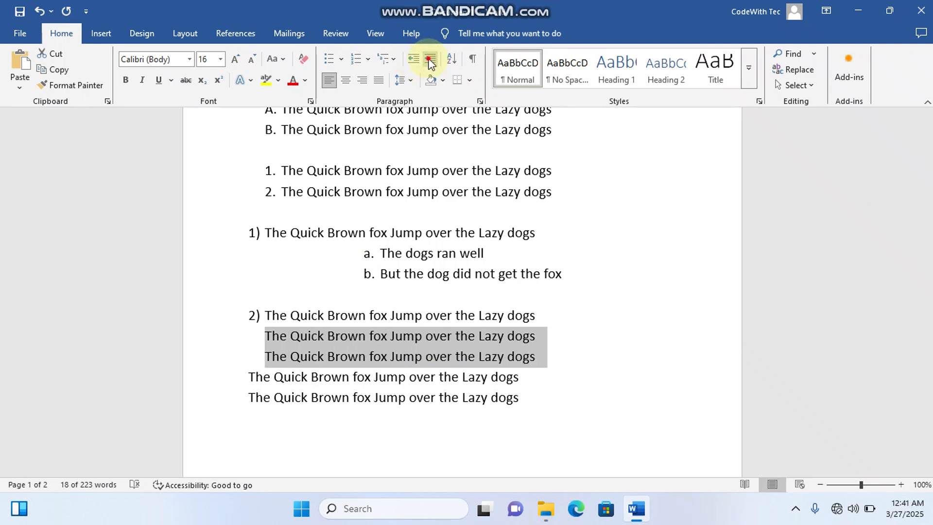
click(429, 61)
click(429, 62)
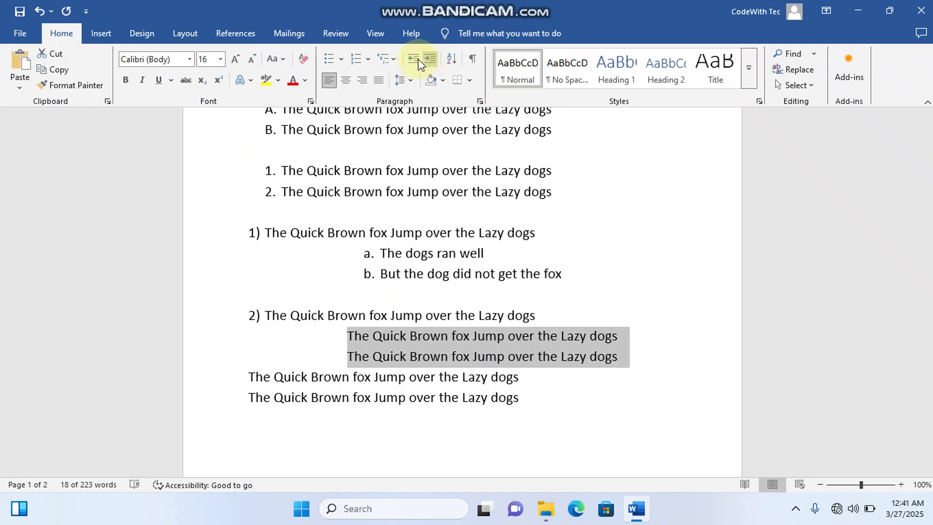
Remove the indent of the two lines below item 2), indent them again by several levels and reduce it by one level
click(417, 60)
click(417, 60)
click(417, 60)
click(417, 61)
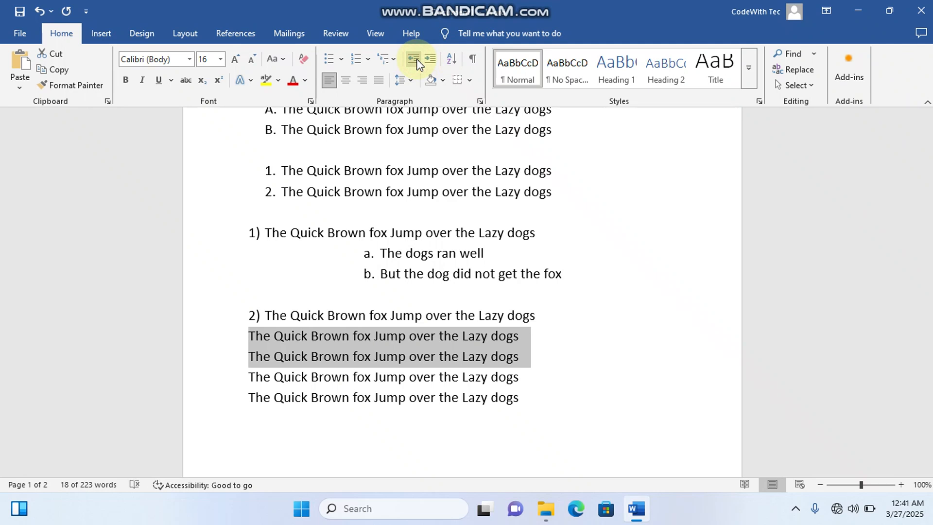
click(431, 60)
click(431, 61)
click(431, 61)
click(431, 60)
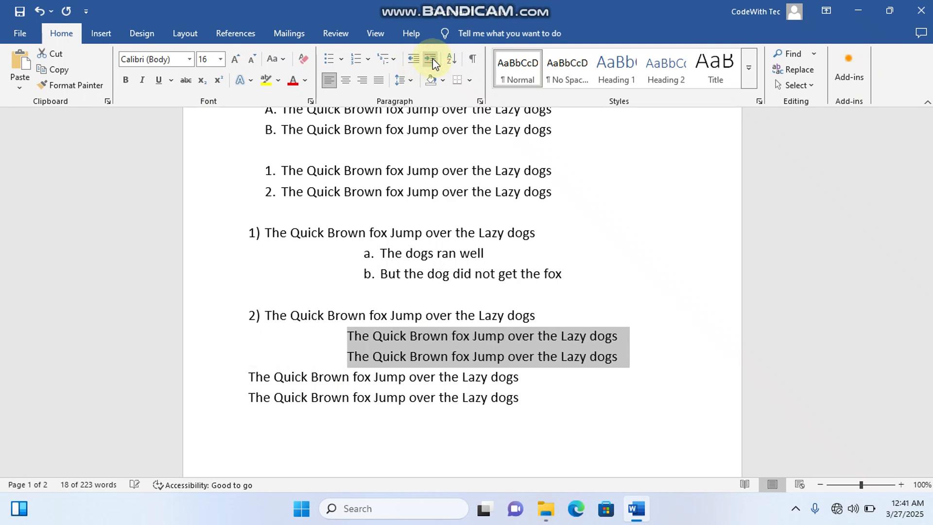
click(415, 62)
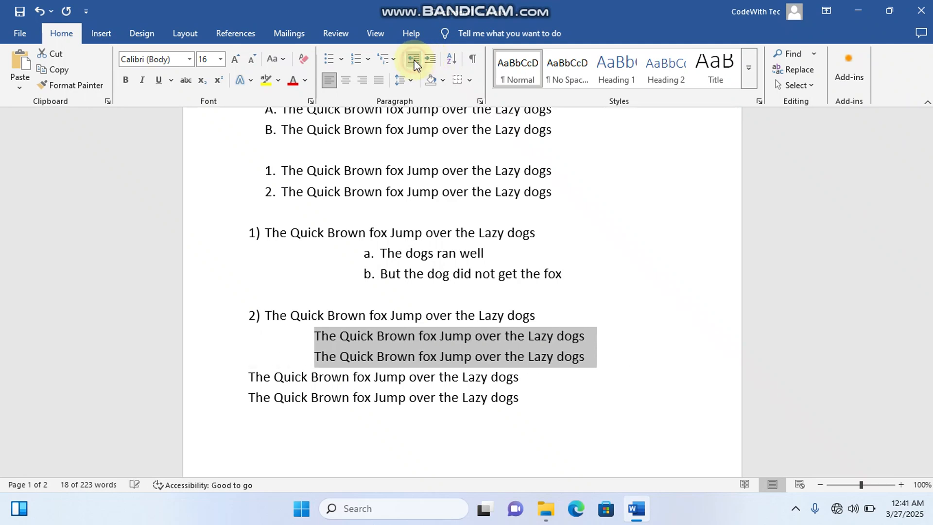
Shade the two indented lines with the darkest tint of the black theme color and insert an empty line below them
click(443, 81)
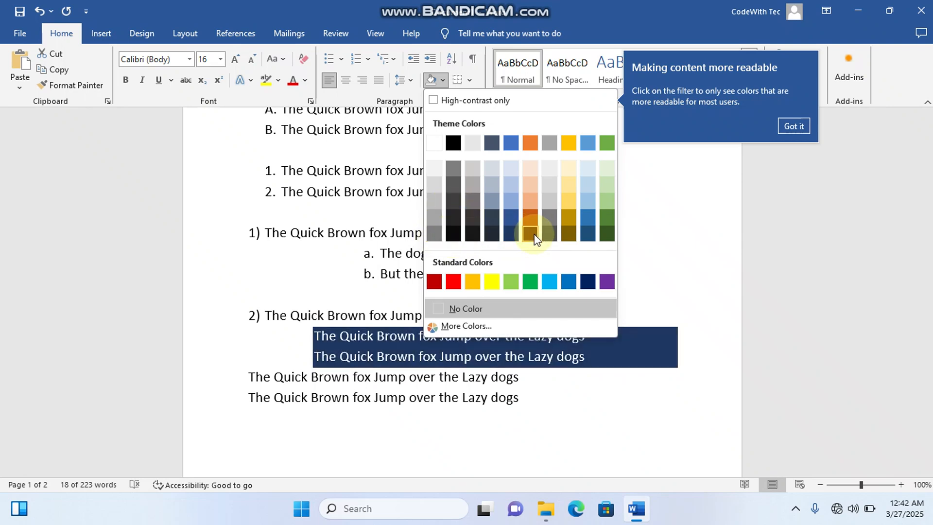
click(452, 234)
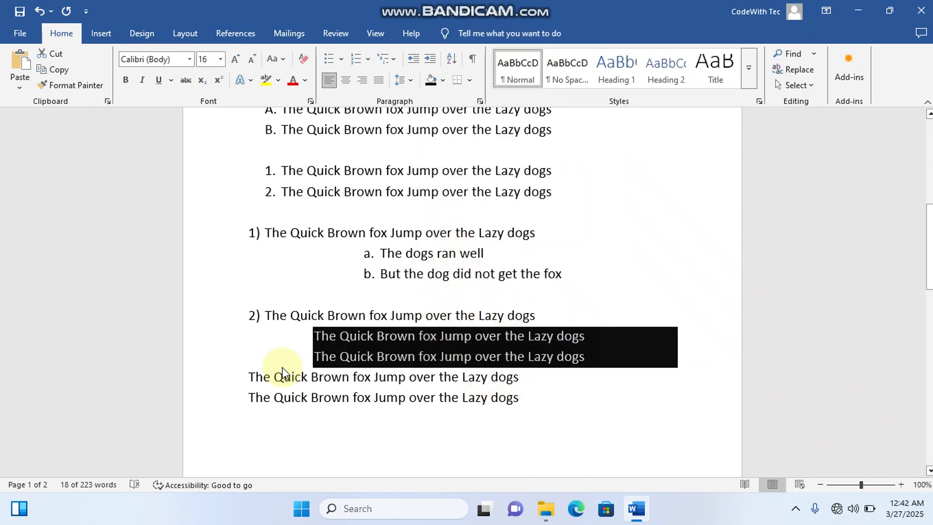
drag(246, 377, 520, 379)
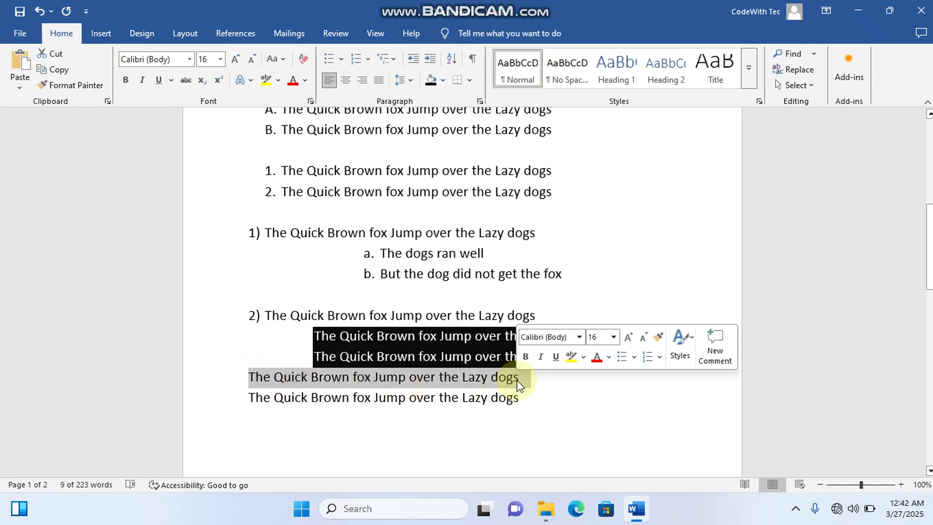
click(583, 381)
click(245, 378)
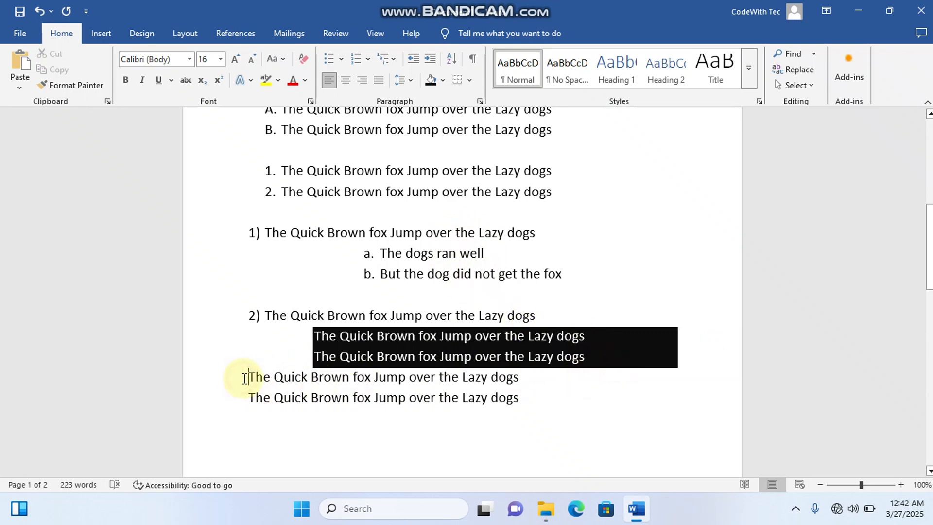
key(Return)
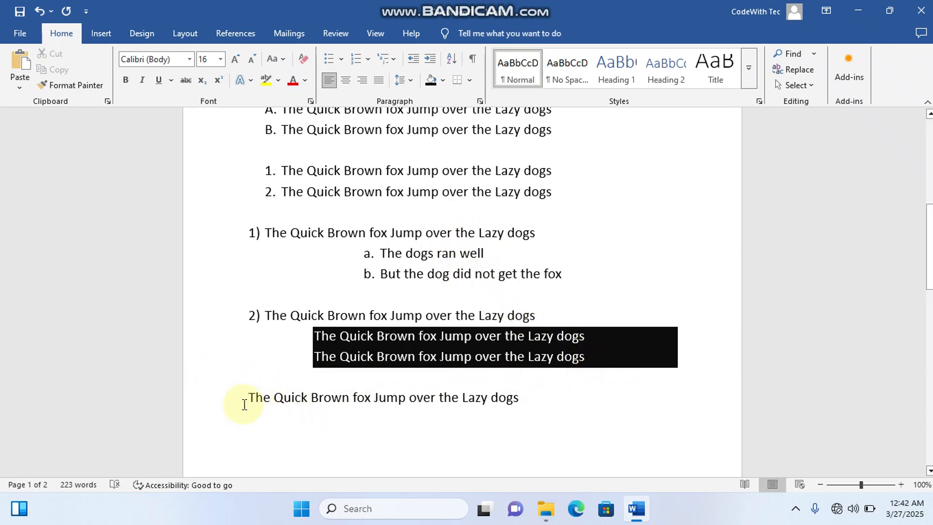
Apply All Borders to the sentence line below the shaded lines
click(230, 403)
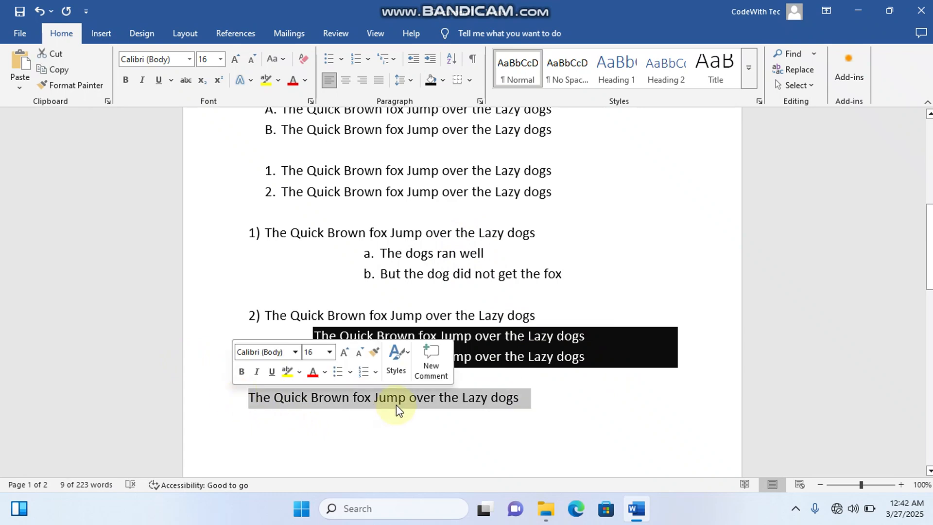
click(470, 82)
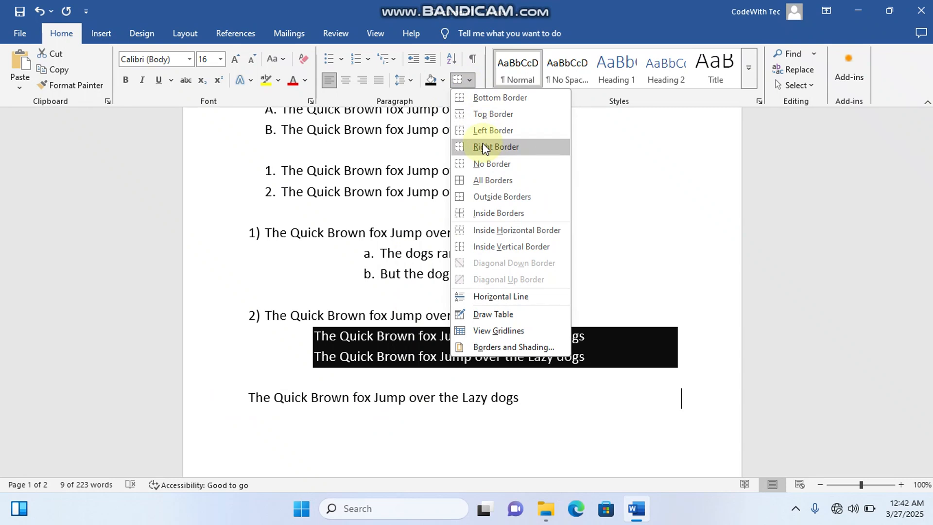
click(484, 182)
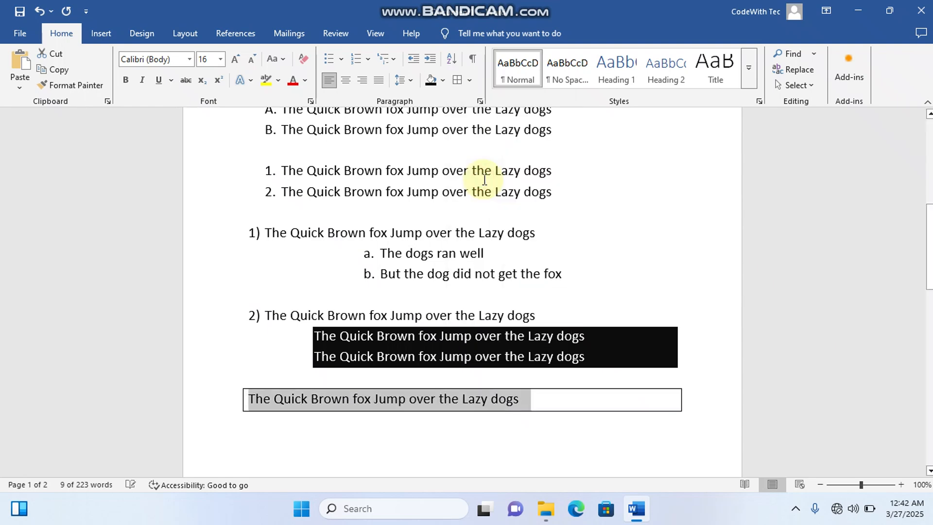
Open the Sort Text options for the first two sentence lines on page 2 and close them without sorting
scroll(444, 342, down, 5)
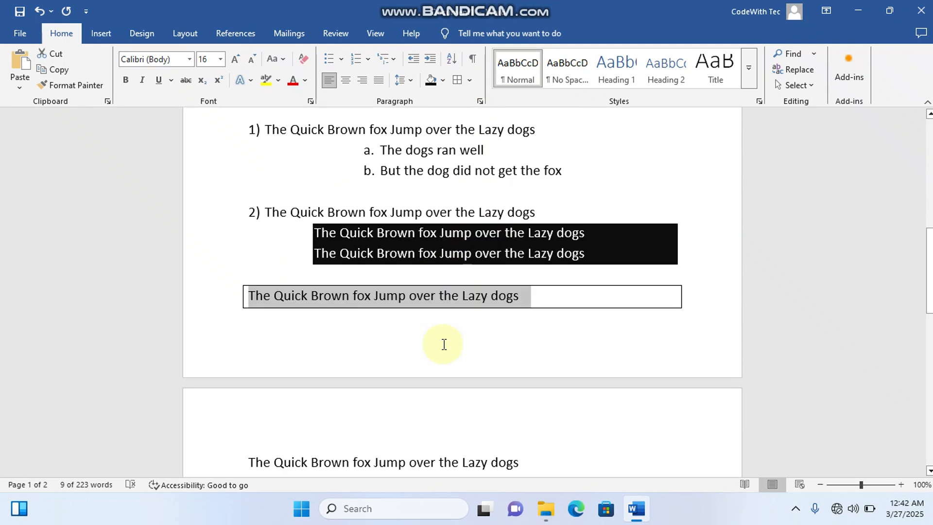
double_click(444, 345)
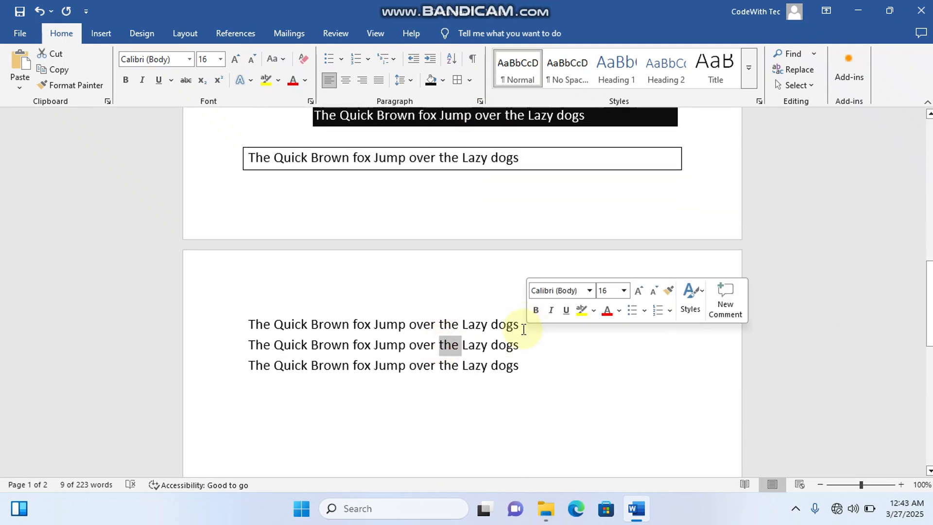
click(525, 326)
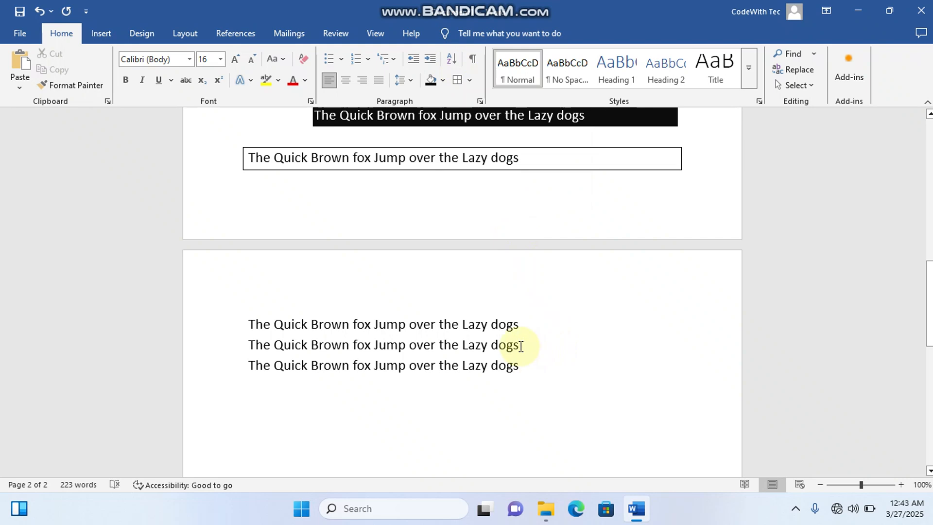
drag(519, 345, 266, 325)
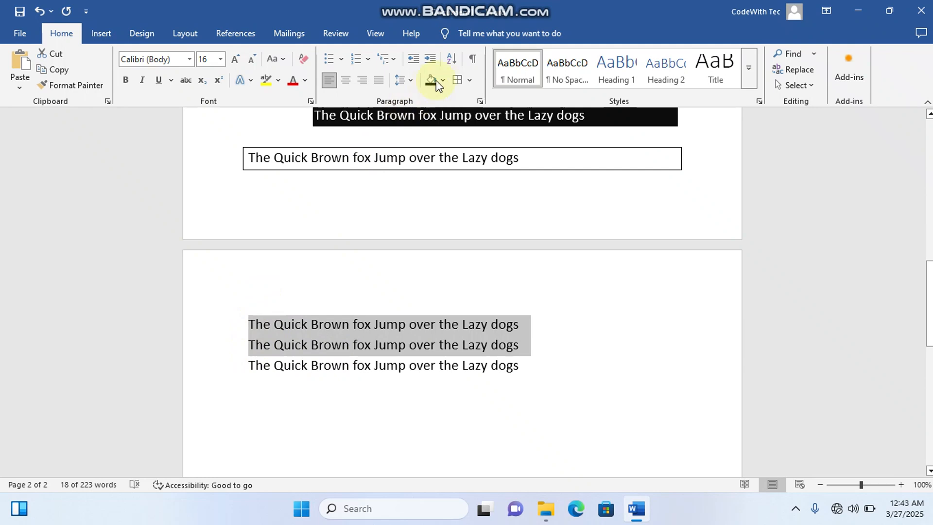
click(452, 59)
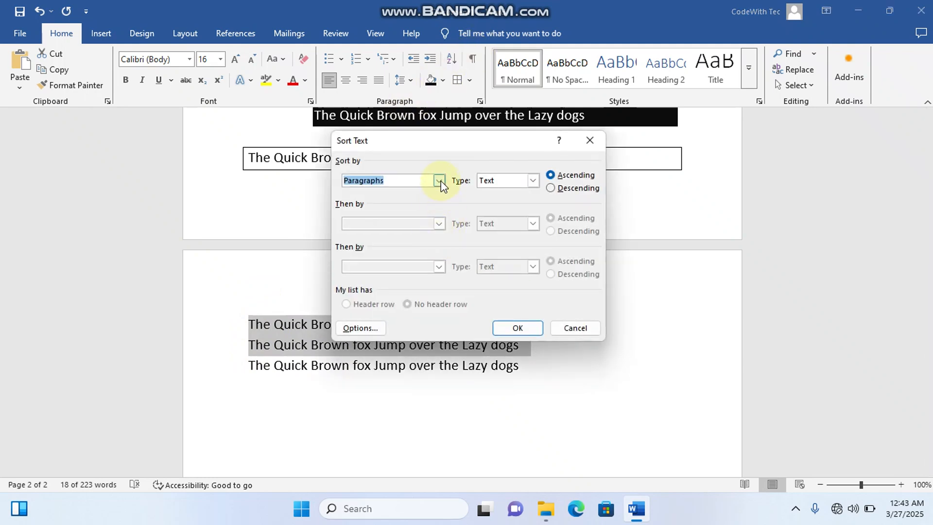
click(588, 147)
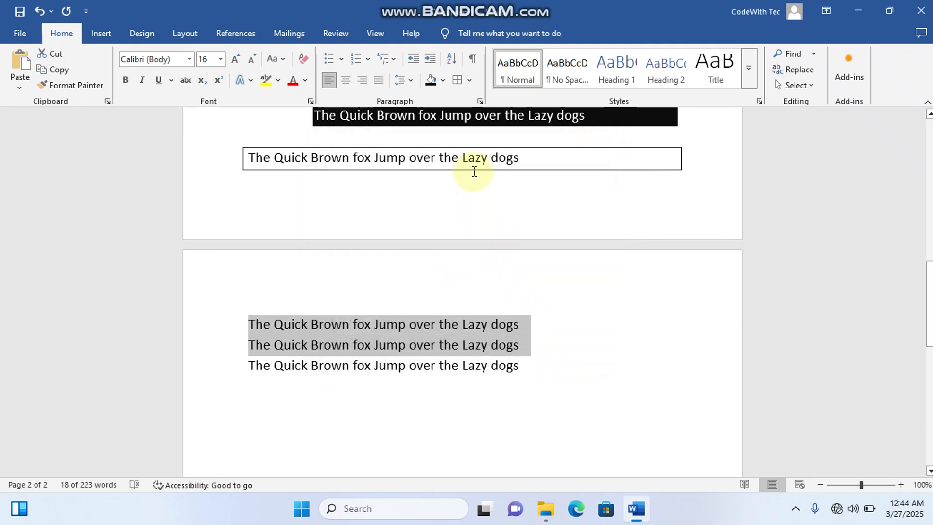
Apply a bottom border to the first two lines on page 2 and a right border to the first line
click(470, 80)
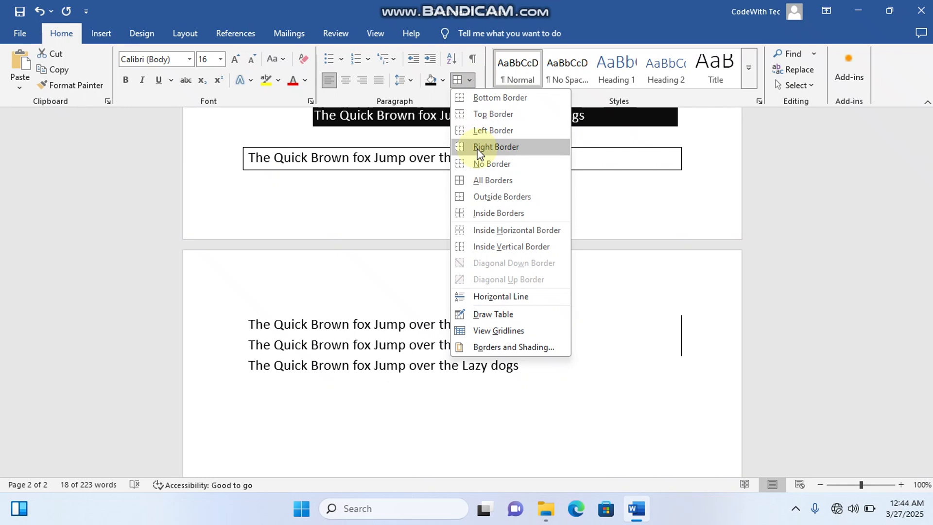
click(488, 98)
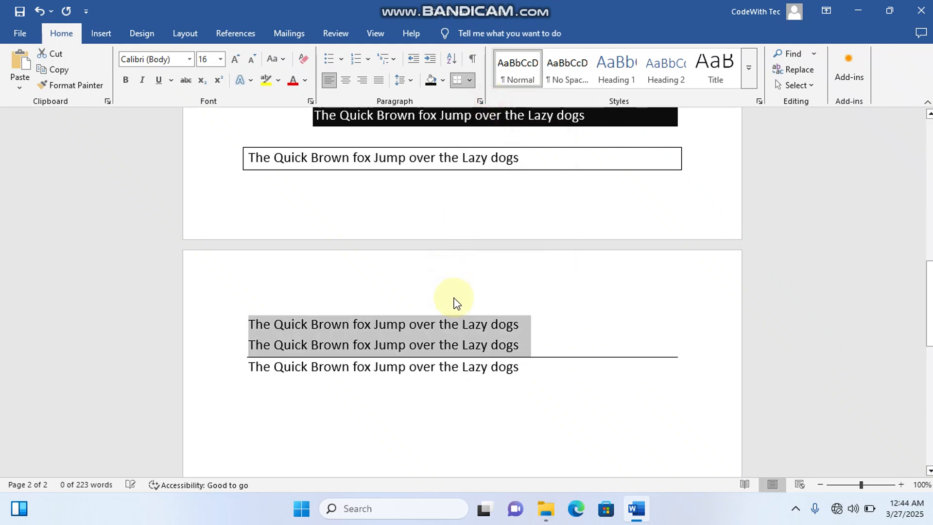
click(236, 325)
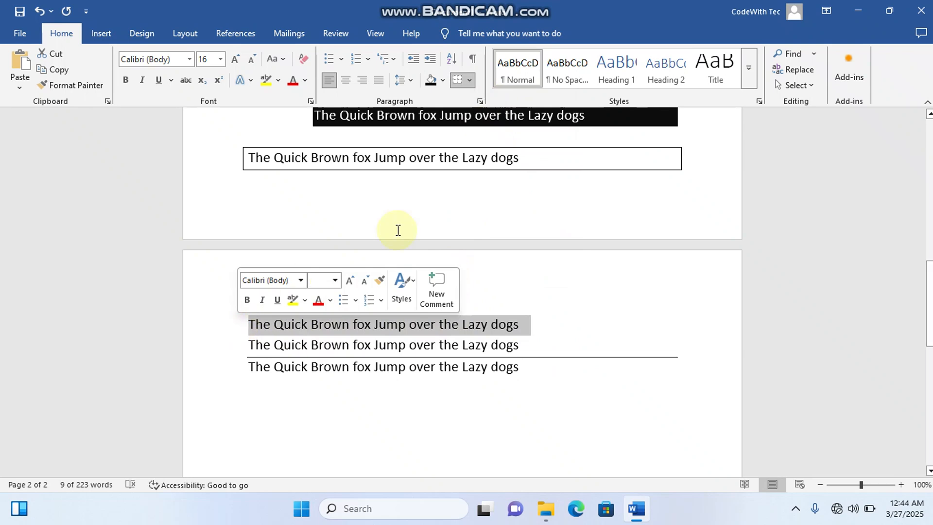
click(470, 80)
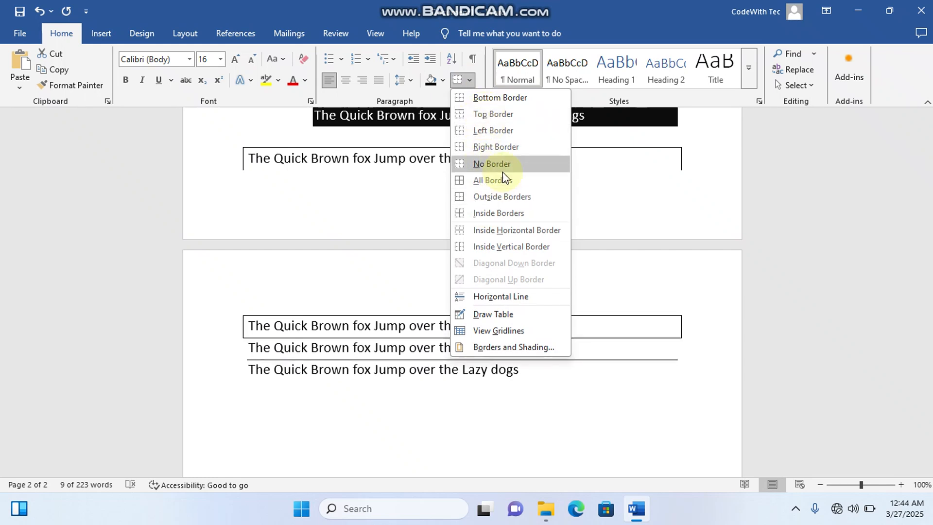
click(515, 148)
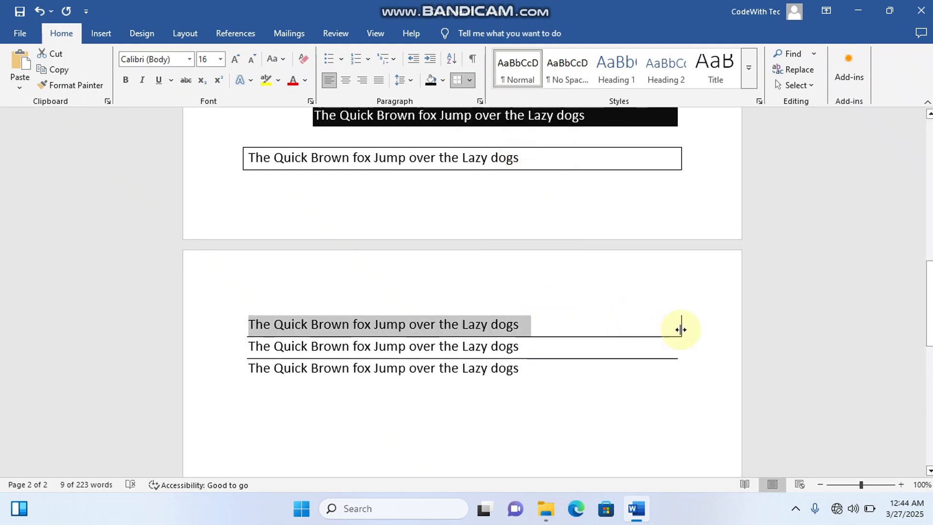